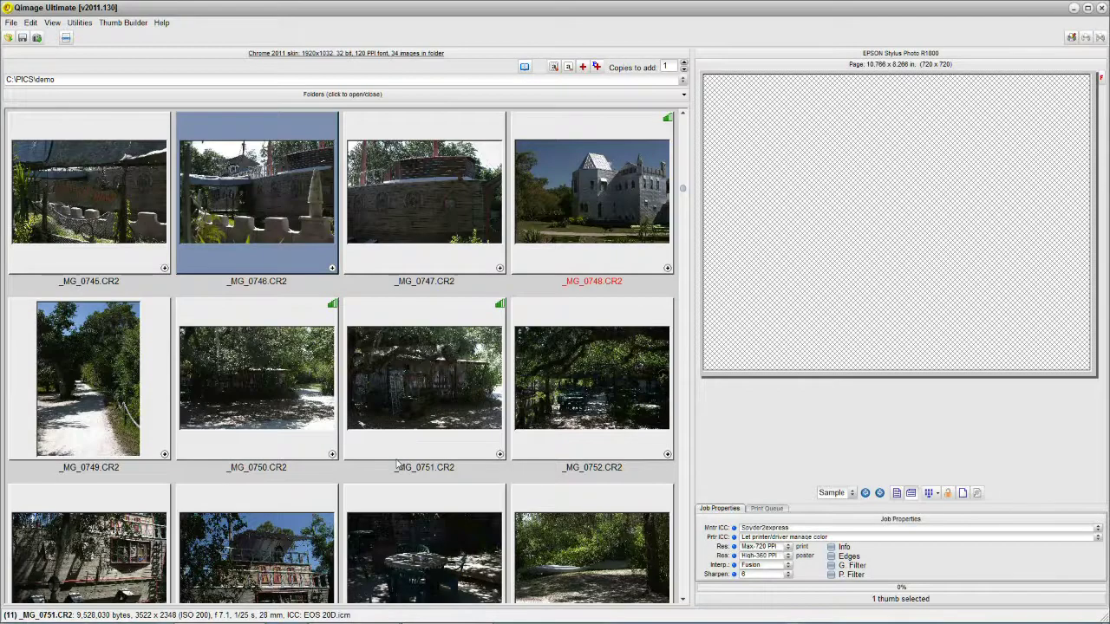
# Step: Scroll the CR2 thumbnails and preview the _MG_9841 pink rose full-screen
pyautogui.scroll(-2, 392, 464)
pyautogui.scroll(-1, 396, 464)
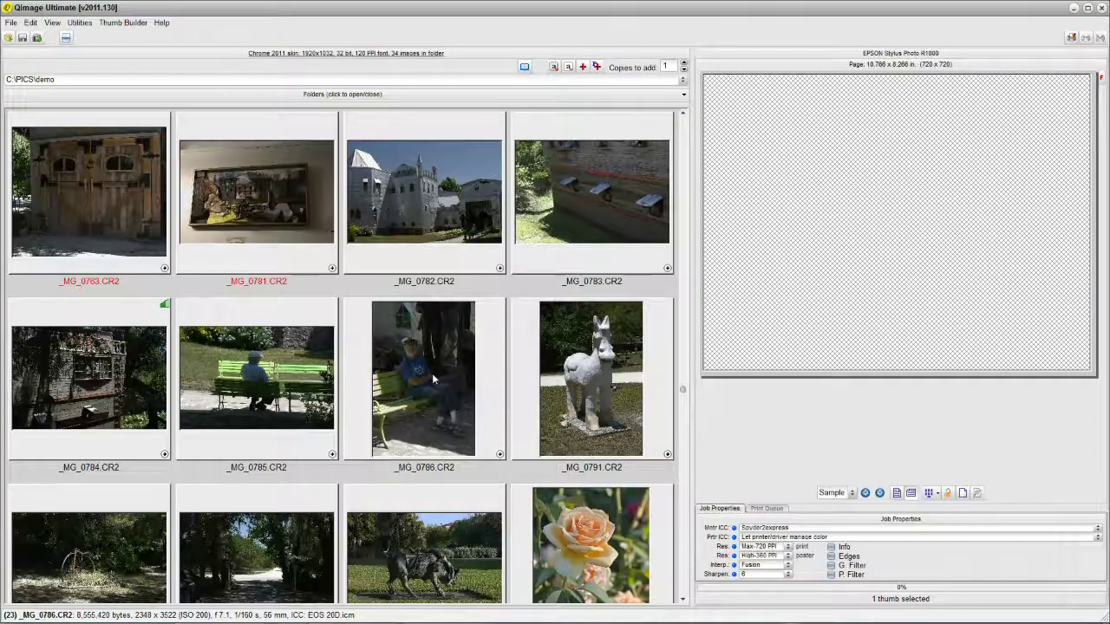
pyautogui.scroll(-1, 431, 412)
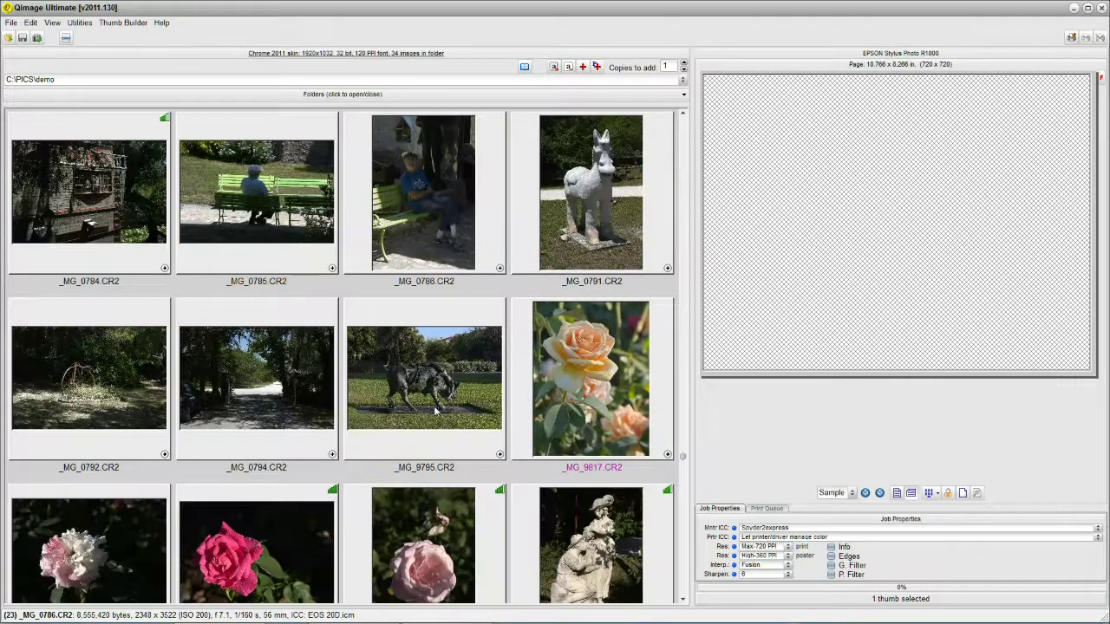
pyautogui.scroll(-1, 436, 413)
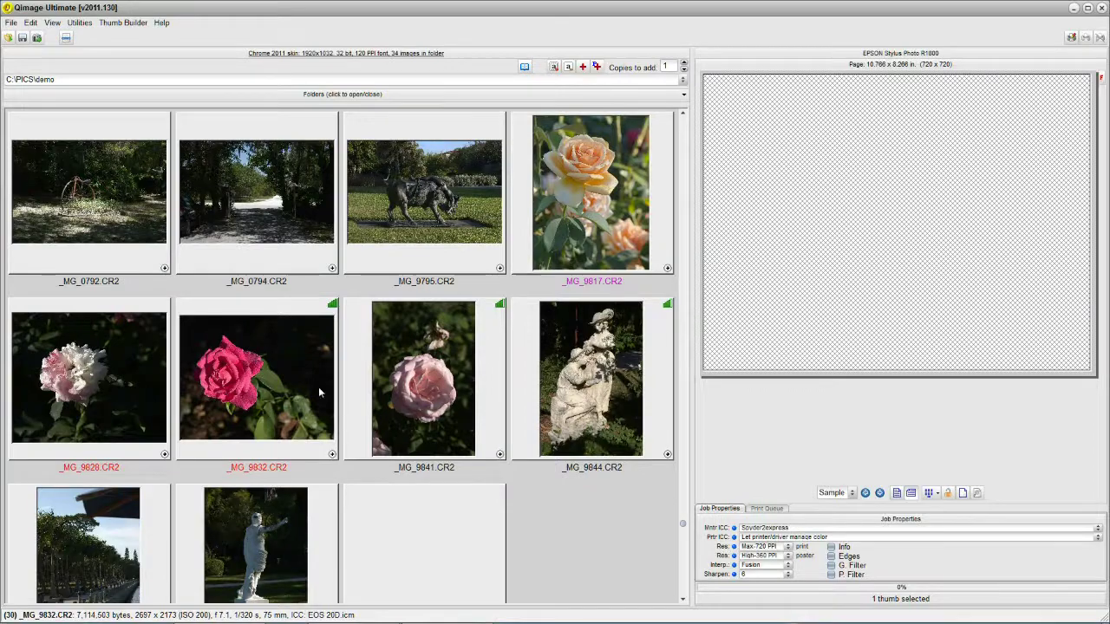
pyautogui.doubleClick(405, 371)
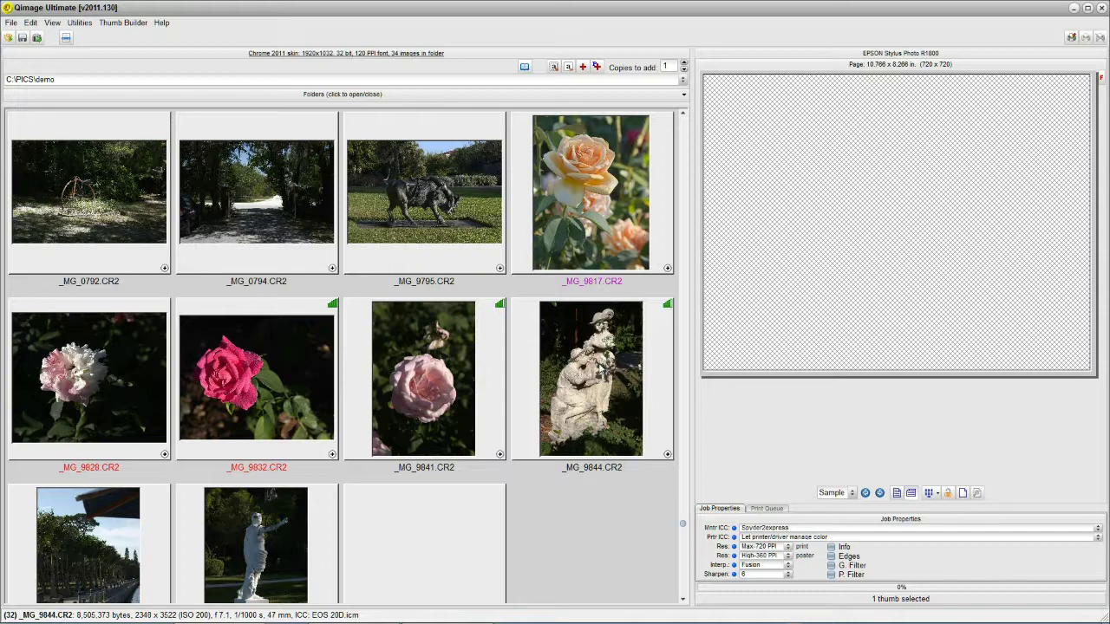
# Step: Keep Auto fill light enabled in RAW Image Options and reset the raw thumbnail cache
pyautogui.hotkey('ctrl', 'r')
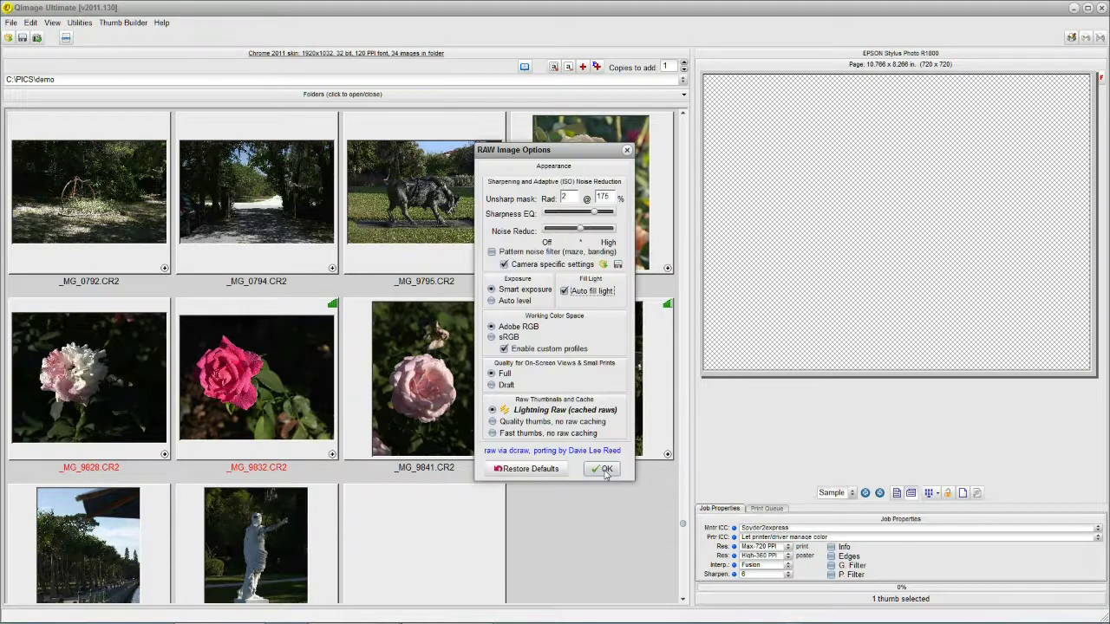
pyautogui.click(565, 291)
pyautogui.click(565, 291)
pyautogui.click(607, 471)
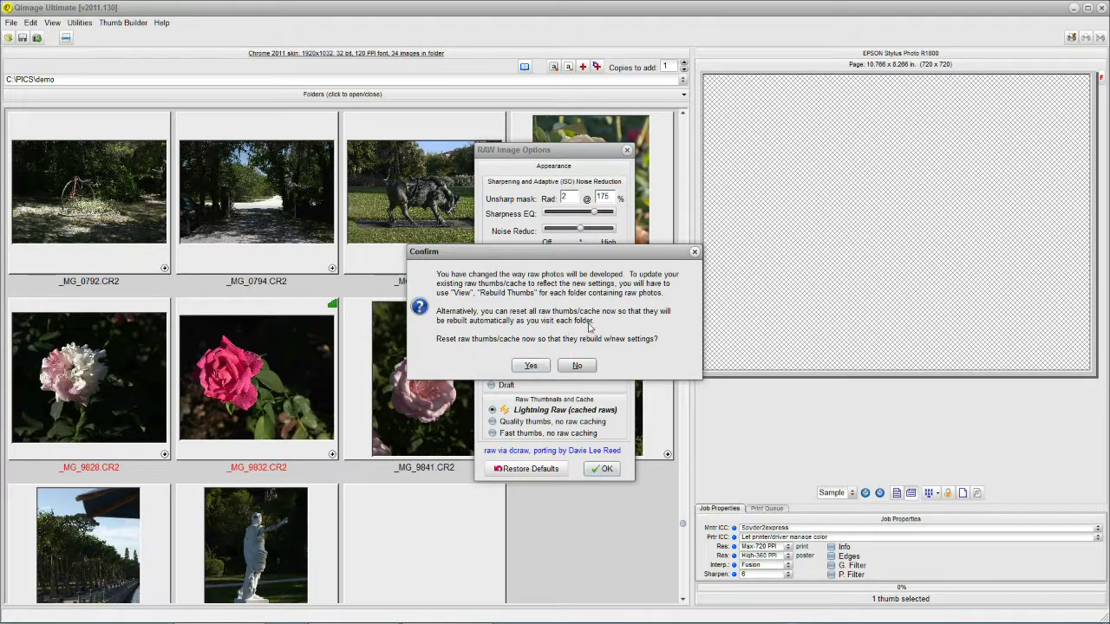
pyautogui.click(520, 365)
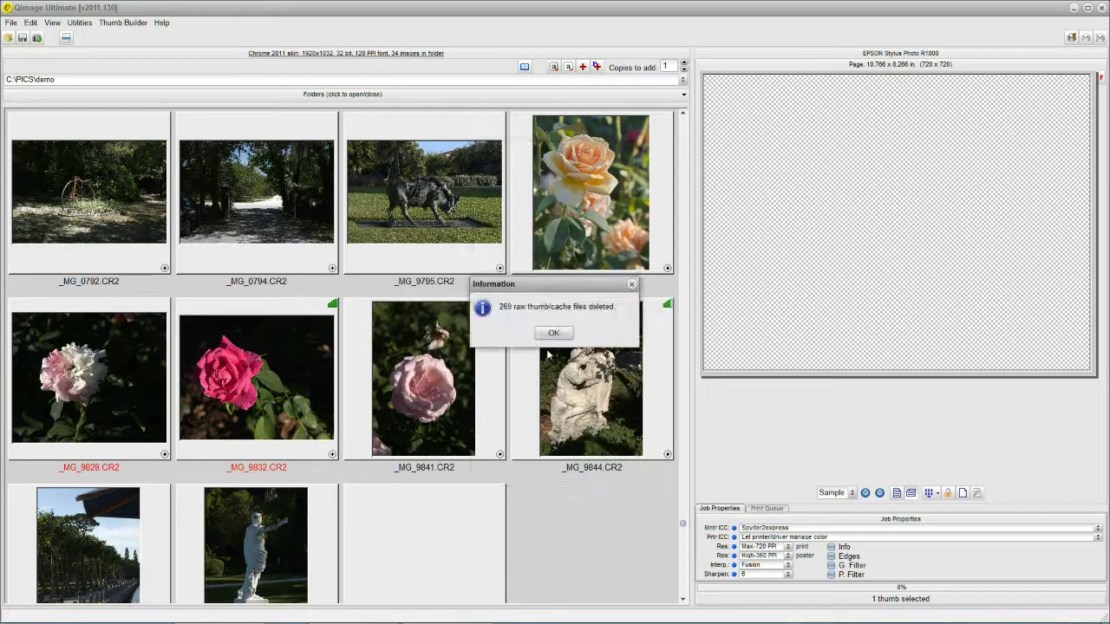
pyautogui.click(554, 335)
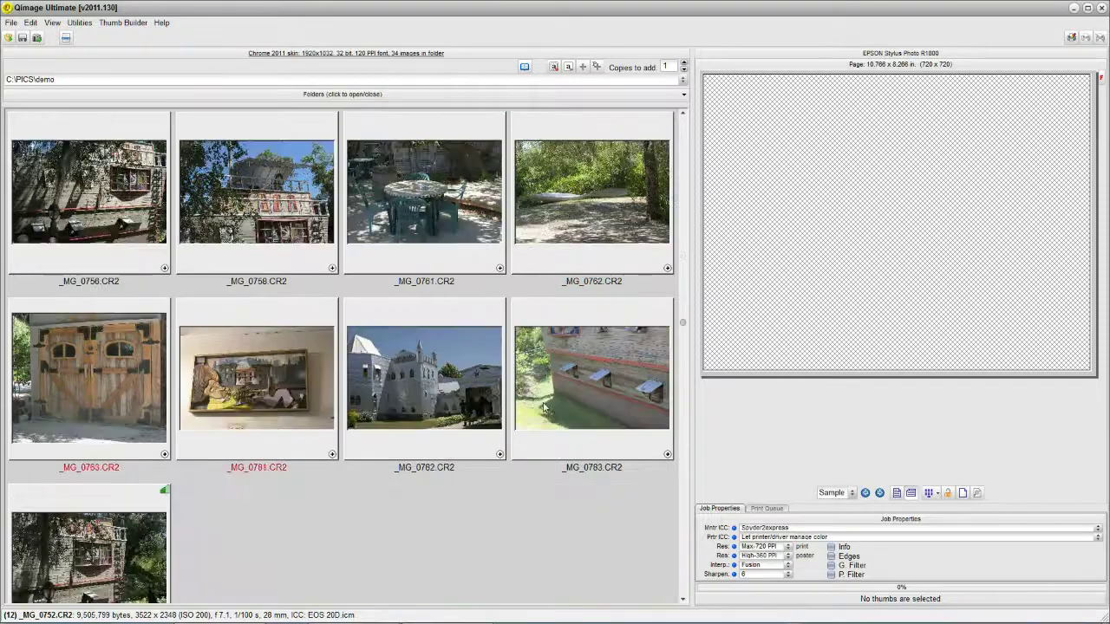
pyautogui.scroll(-1, 544, 407)
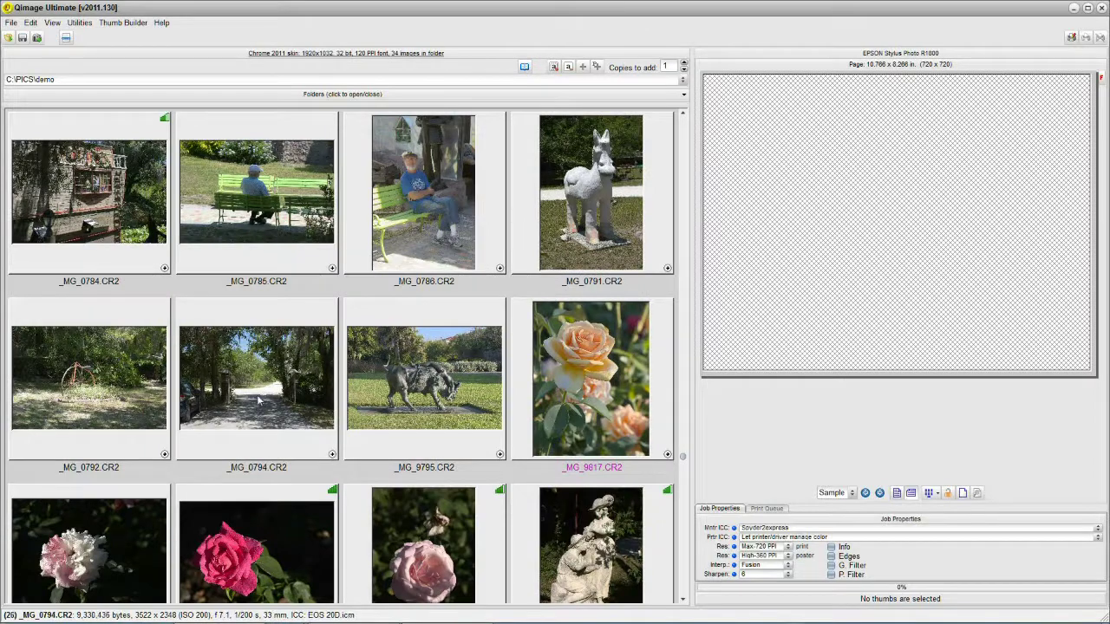
pyautogui.doubleClick(394, 397)
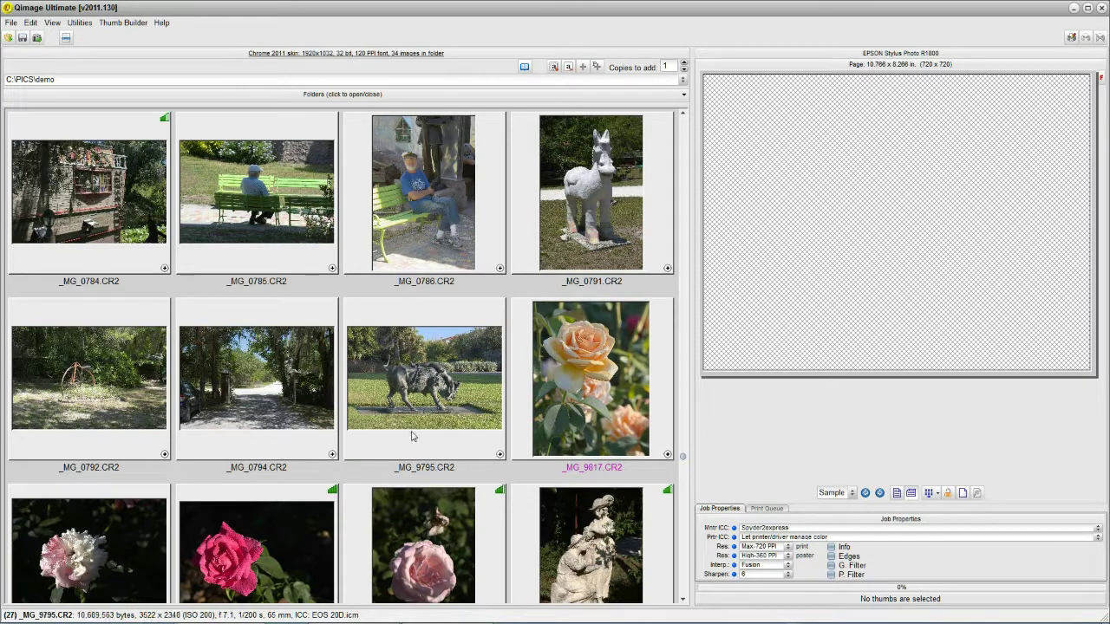
pyautogui.scroll(-1, 422, 421)
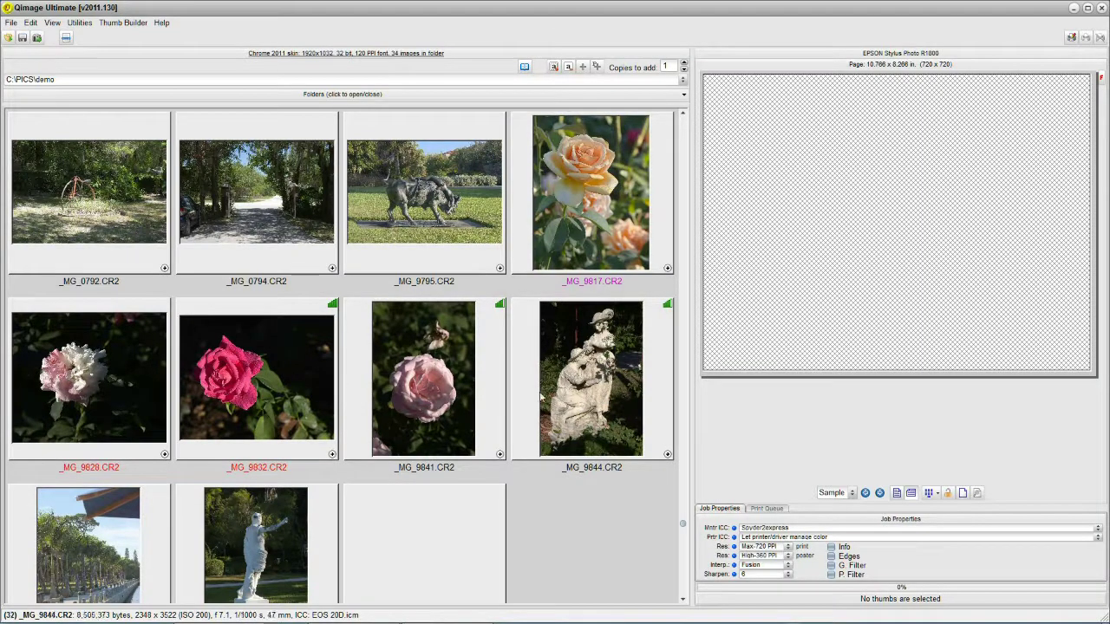
pyautogui.click(583, 383)
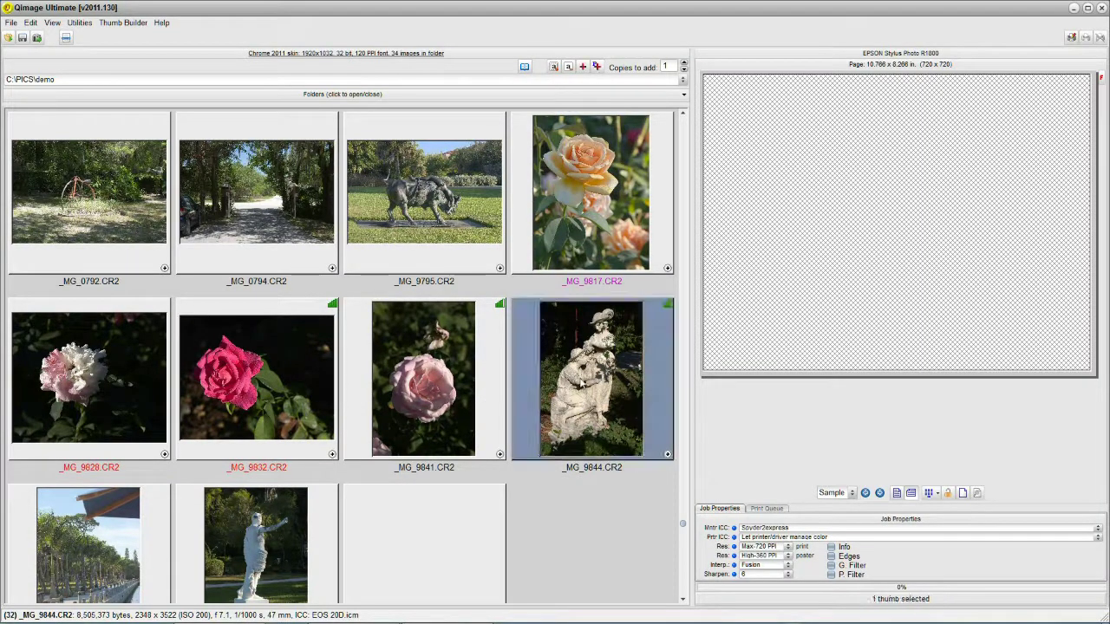
pyautogui.rightClick(583, 383)
pyautogui.click(612, 410)
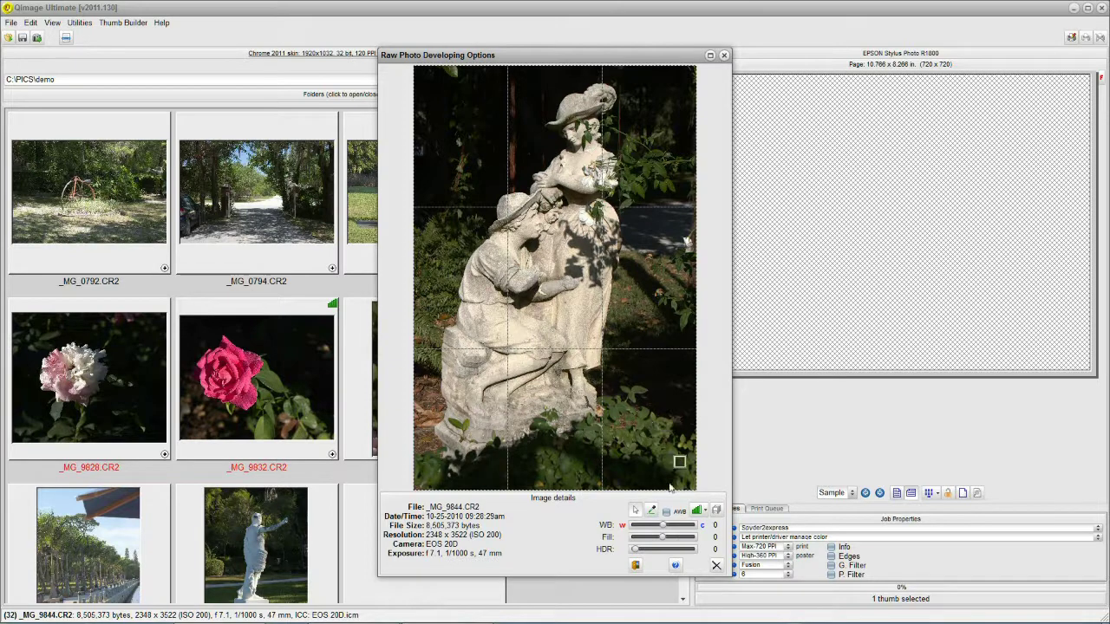
pyautogui.click(716, 566)
pyautogui.rightClick(269, 365)
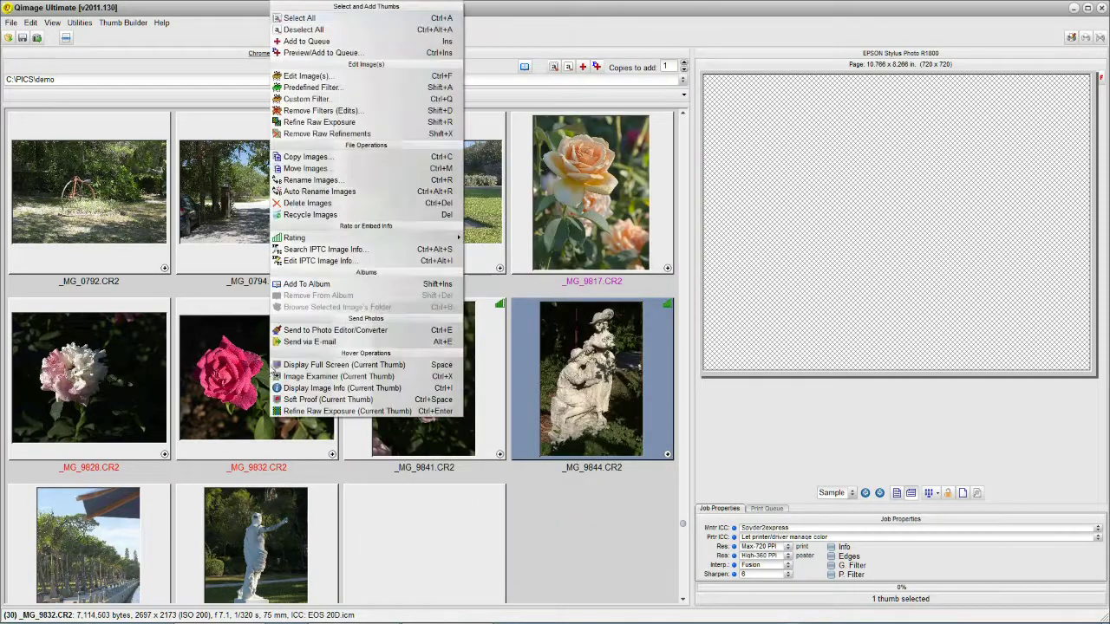
pyautogui.click(290, 409)
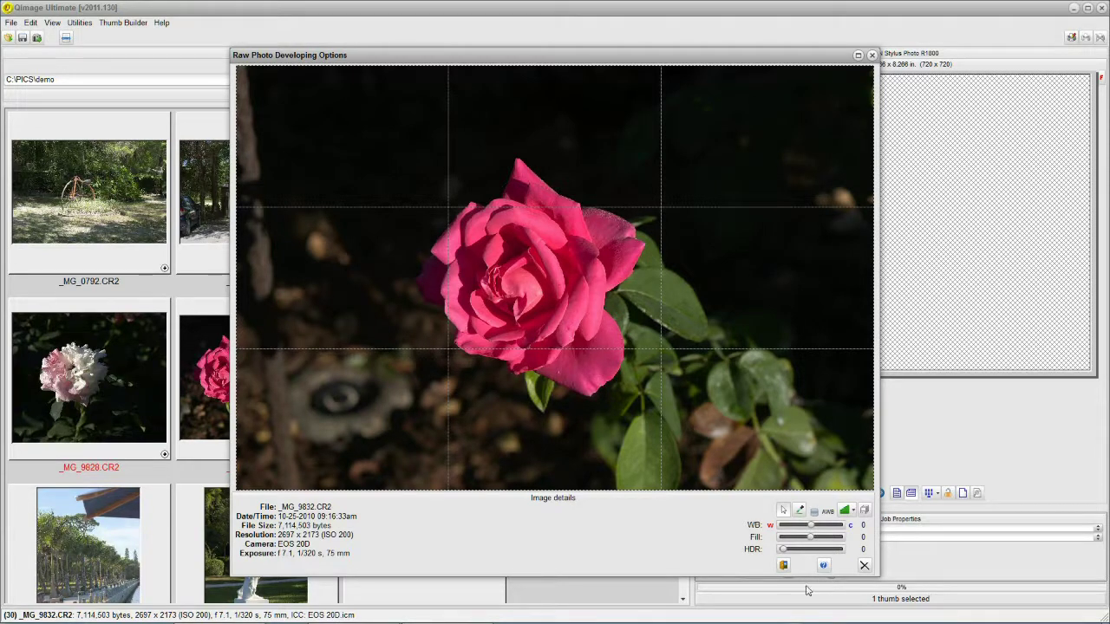
pyautogui.click(863, 567)
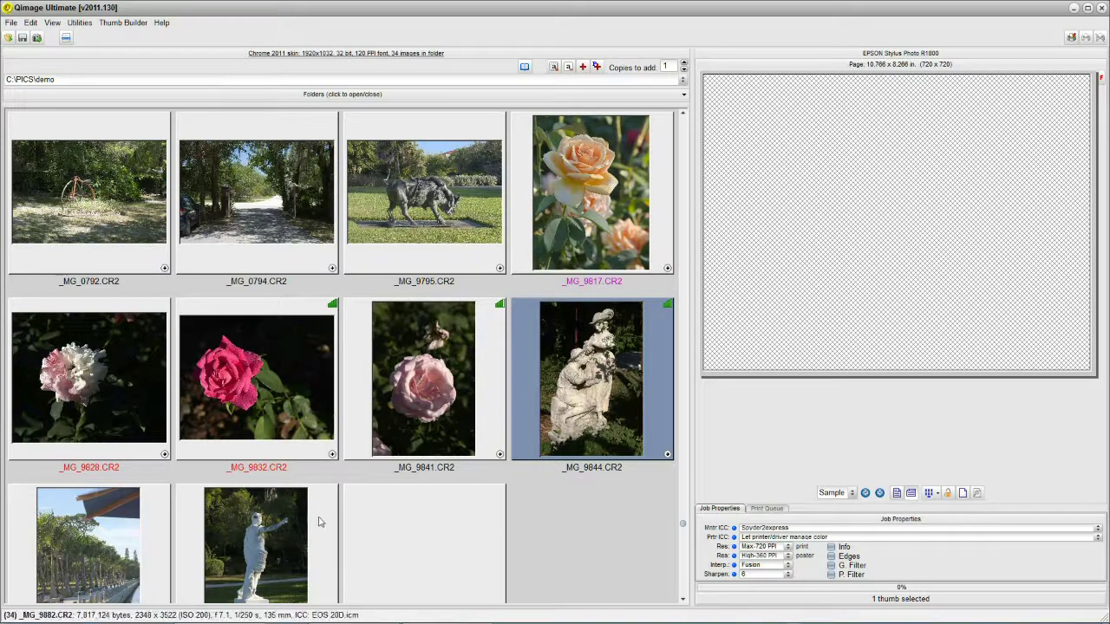
pyautogui.rightClick(269, 542)
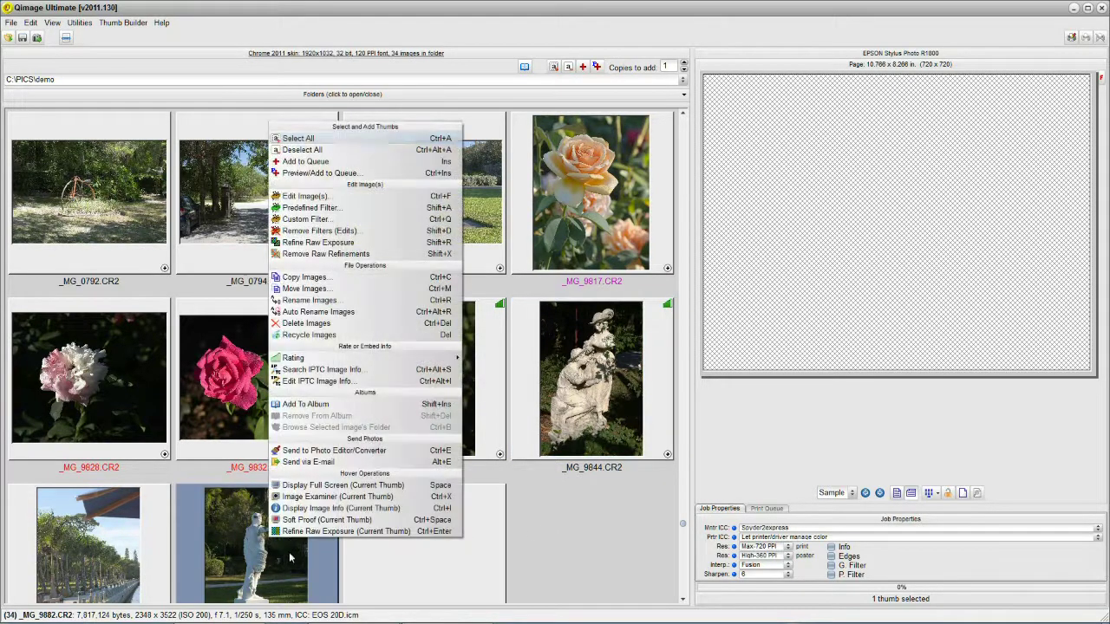
# Step: Set Fill to 8 on the _MG_9882 statue photo and close its raw developing window
pyautogui.click(295, 531)
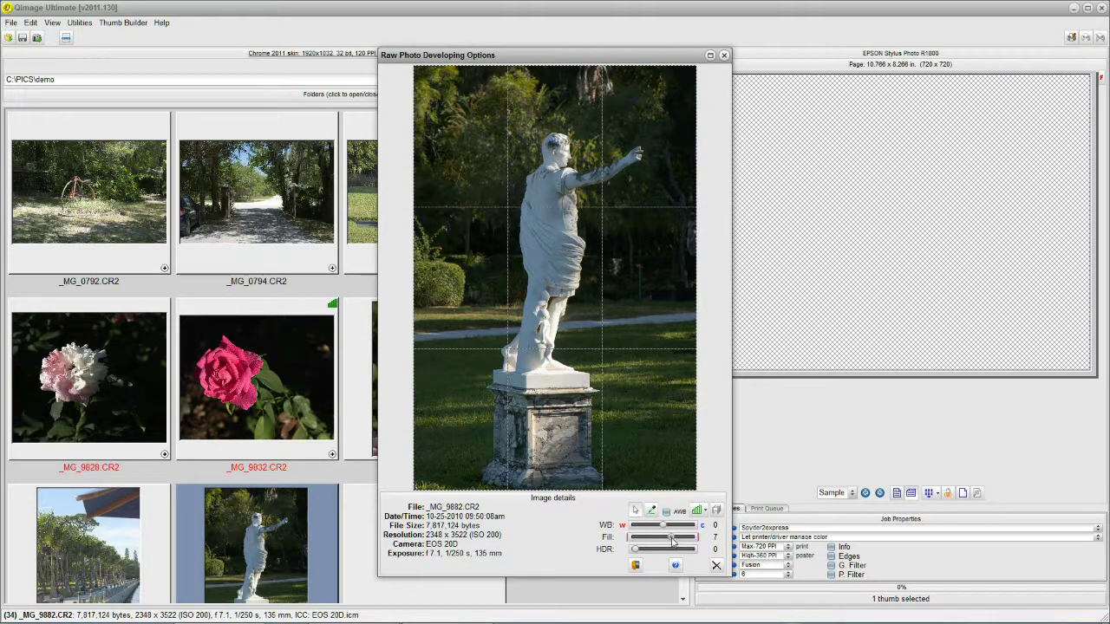
pyautogui.moveTo(672, 542); pyautogui.dragTo(665, 542)
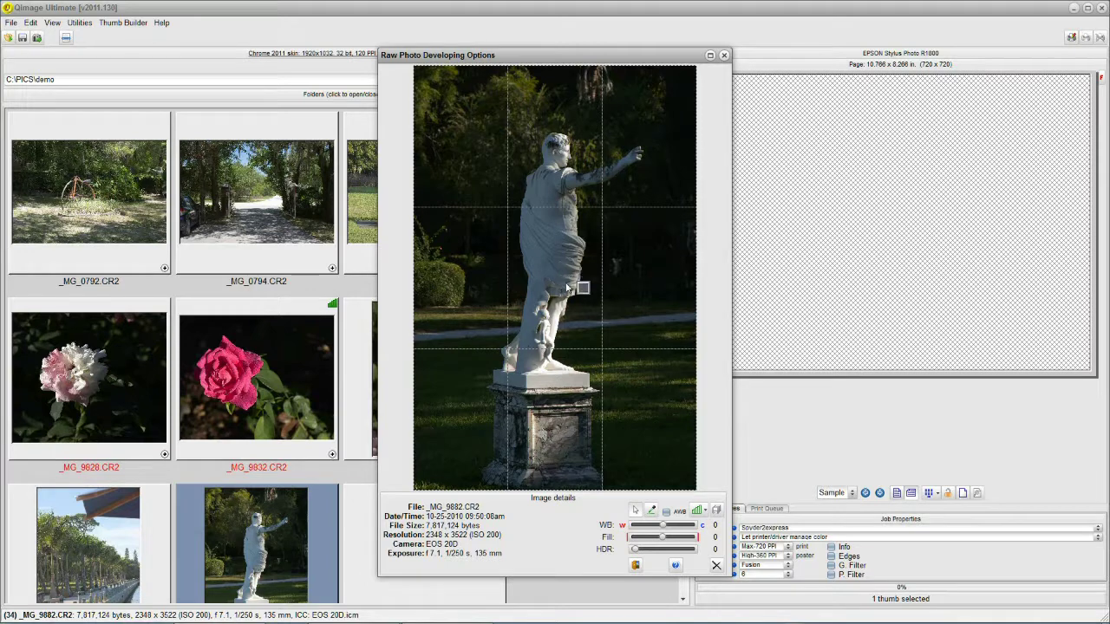
pyautogui.click(681, 538)
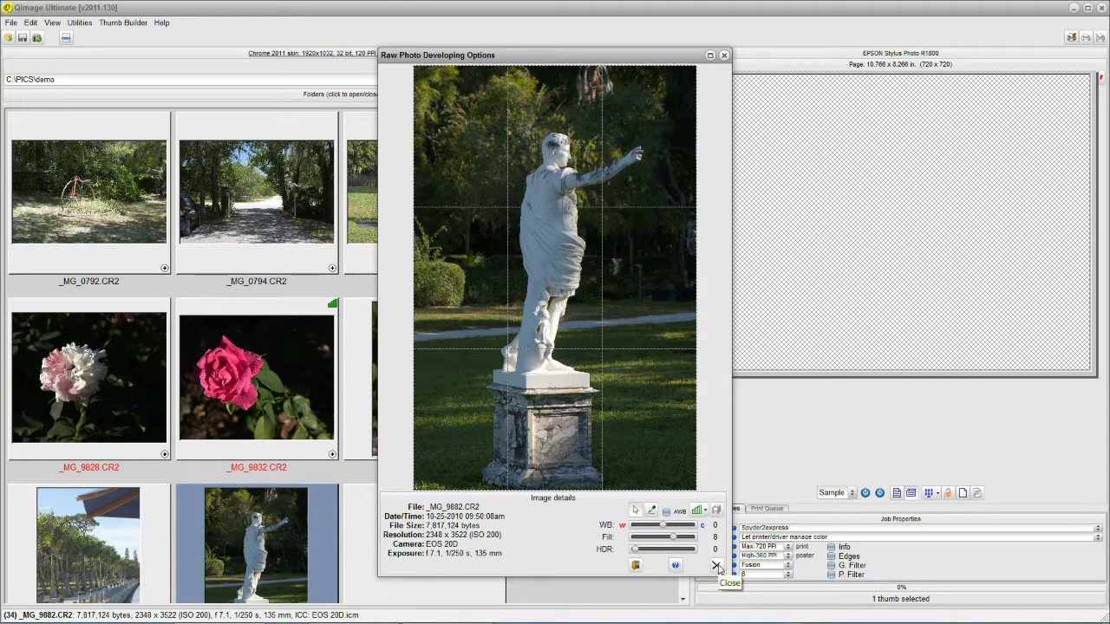
pyautogui.click(716, 565)
pyautogui.scroll(-3, 619, 554)
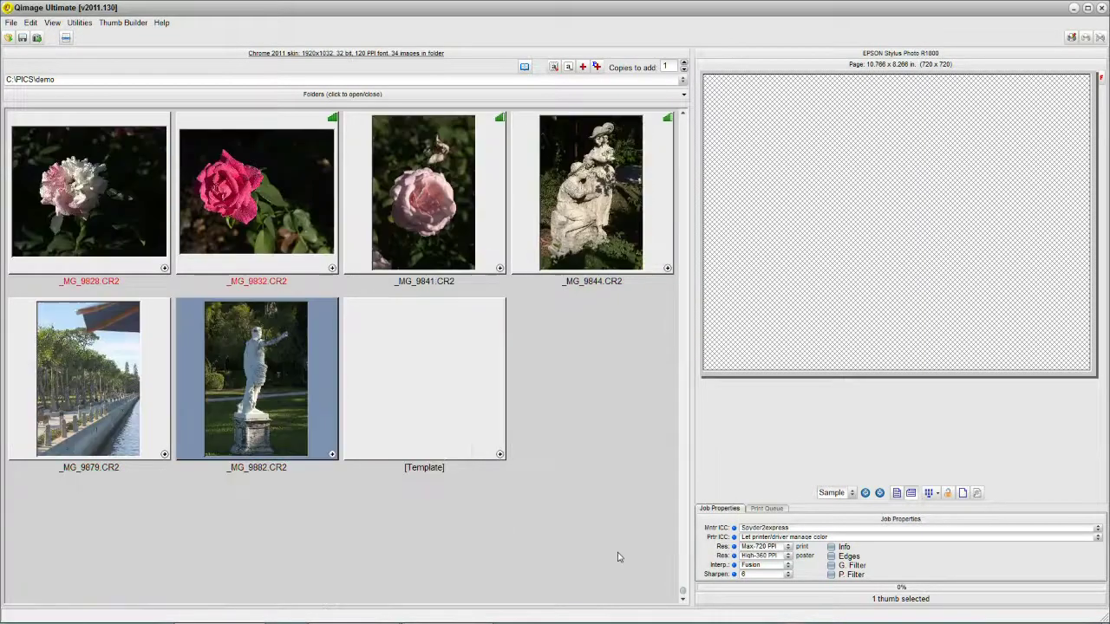
# Step: Lower the statue photo's Fill to 4 and apply it
pyautogui.rightClick(262, 414)
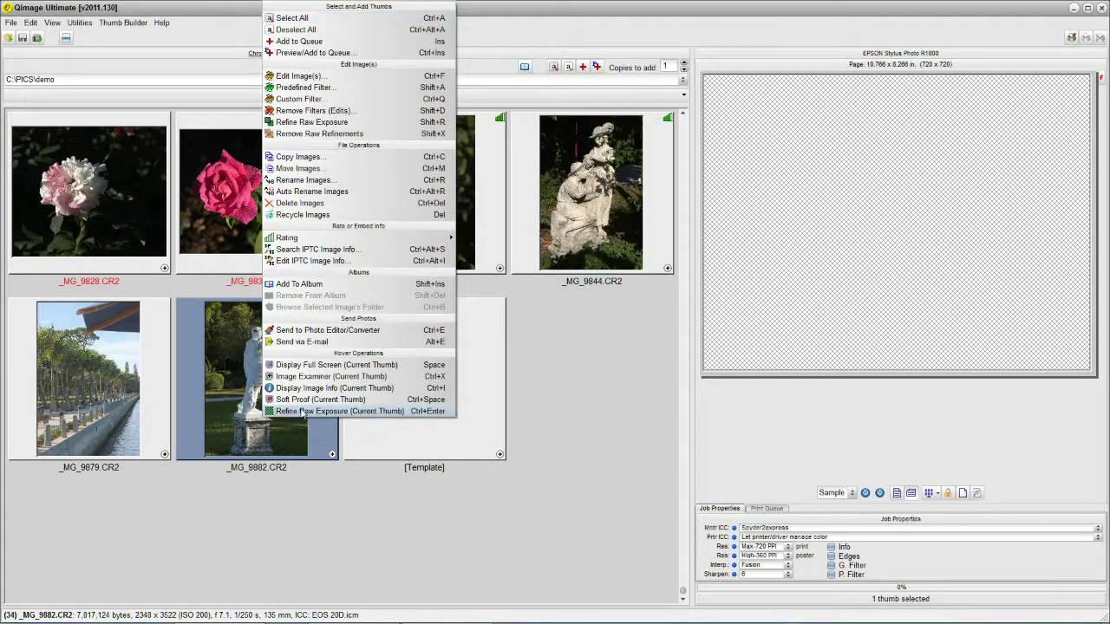
pyautogui.click(300, 412)
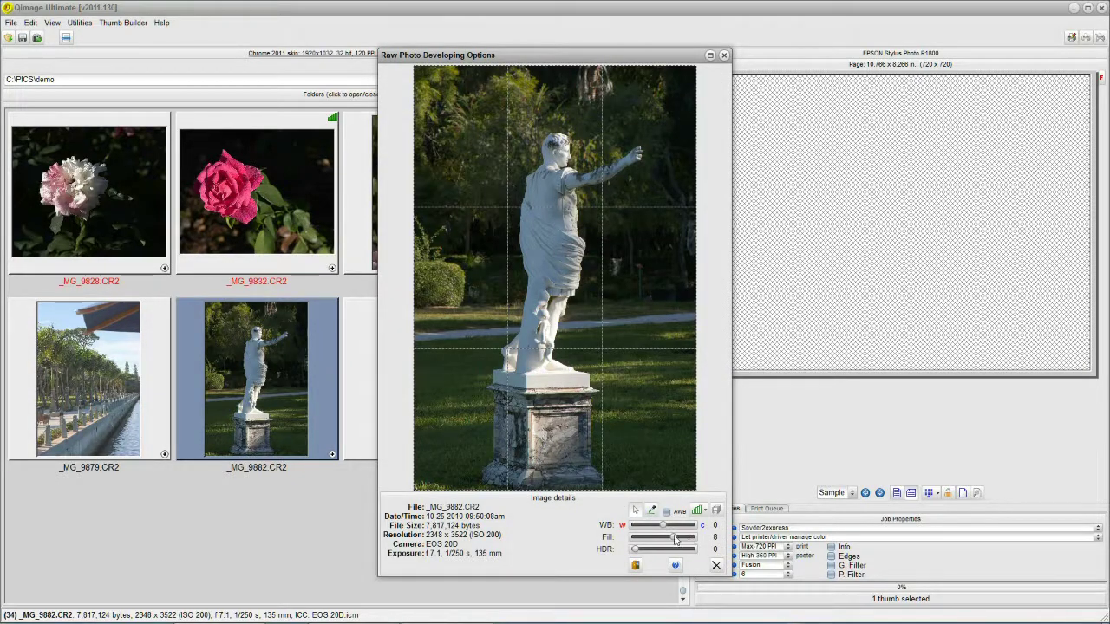
pyautogui.moveTo(675, 539); pyautogui.dragTo(667, 538)
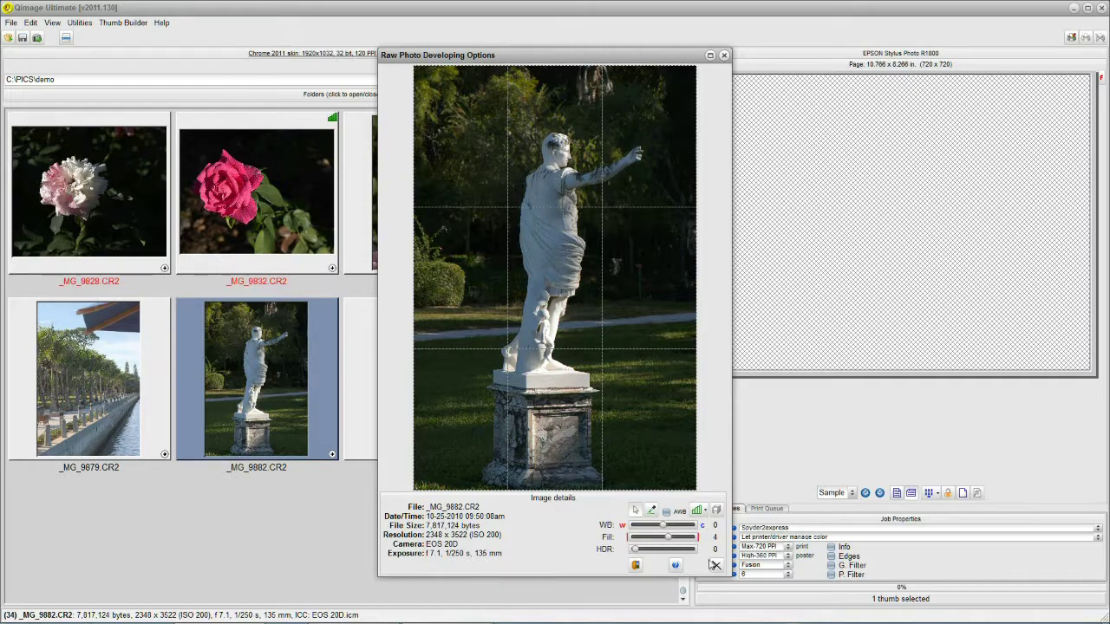
pyautogui.click(636, 565)
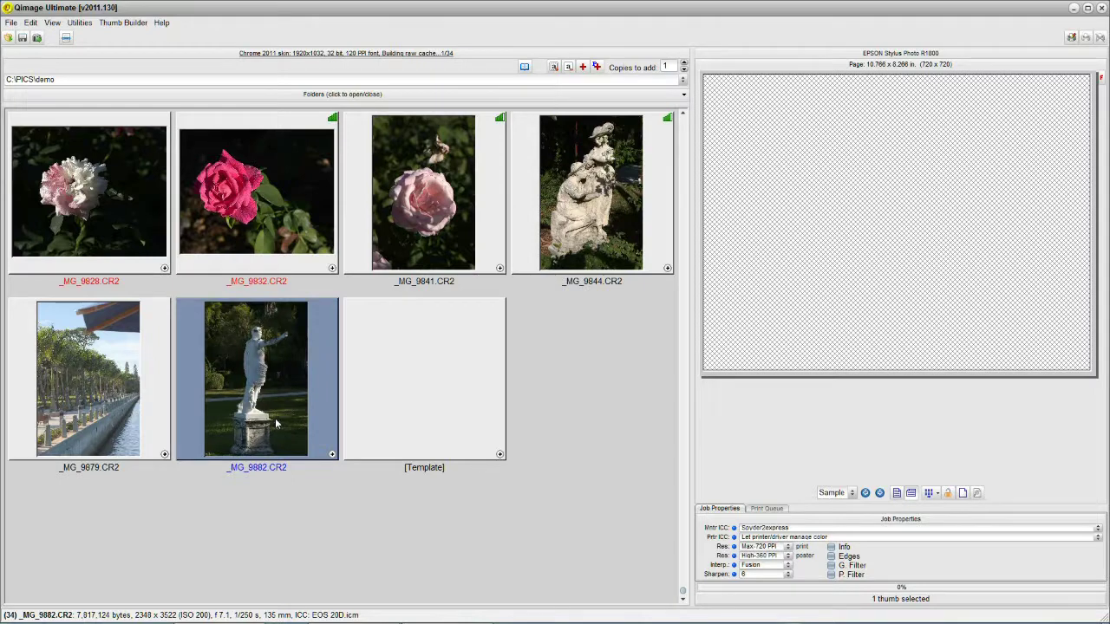
# Step: Reopen the statue photo's raw exposure refinement and drag Fill back toward its automatic level
pyautogui.rightClick(277, 423)
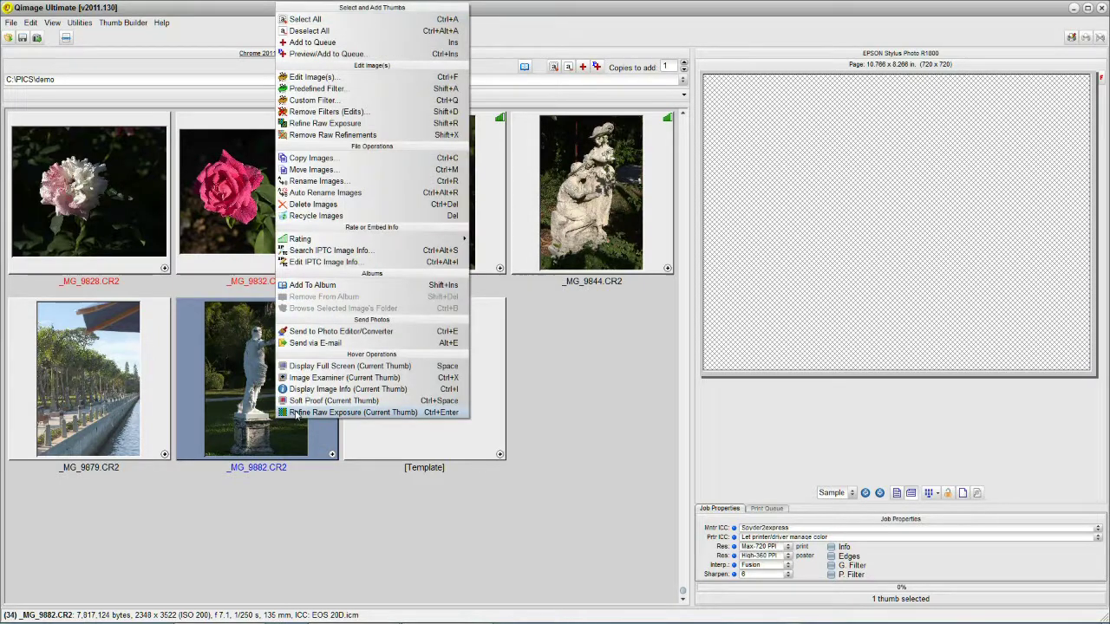
pyautogui.click(296, 412)
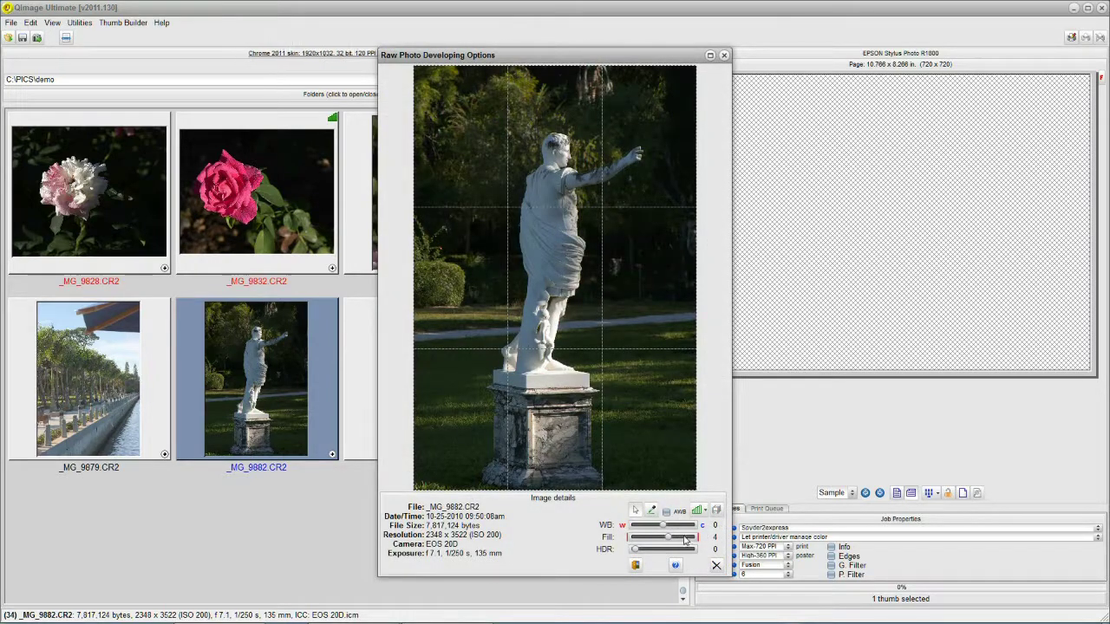
pyautogui.moveTo(684, 539); pyautogui.dragTo(686, 540)
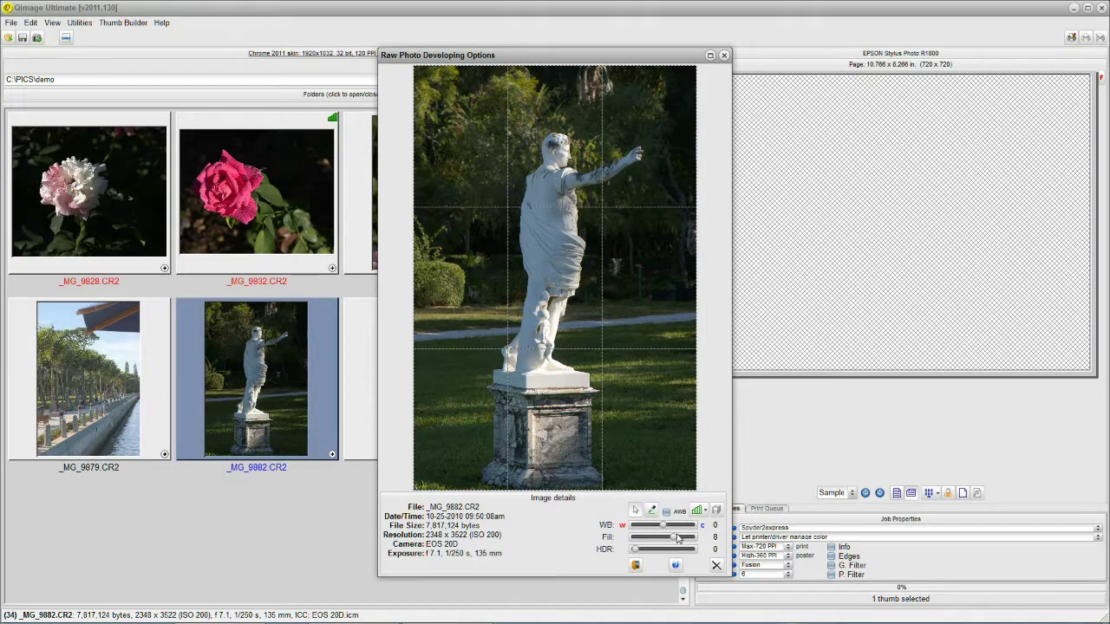
# Step: Select the pedestal region in the statue preview and set Fill to 8
pyautogui.click(549, 416)
pyautogui.click(720, 539)
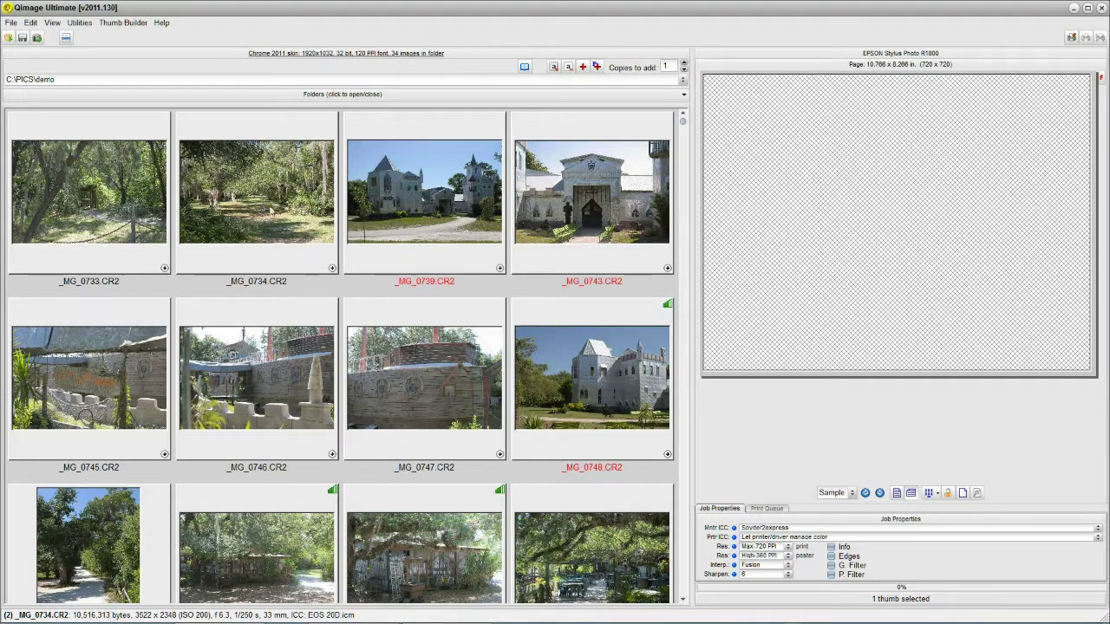
# Step: Open Refine Raw Exposure (Current Thumb) for the _MG_0739 castle thumbnail
pyautogui.rightClick(423, 218)
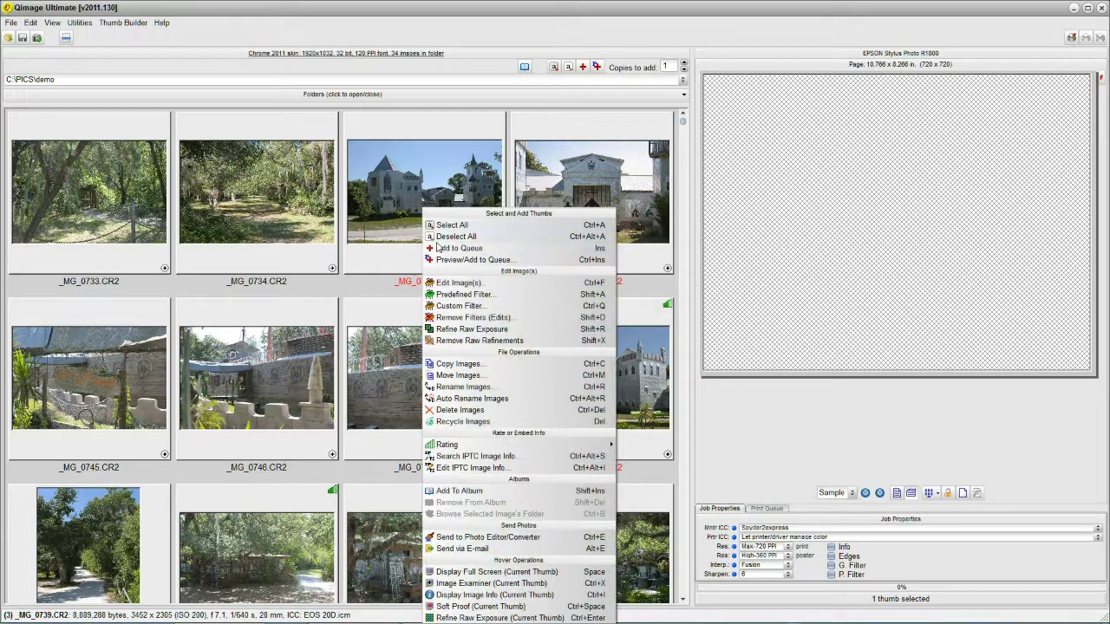
pyautogui.click(451, 618)
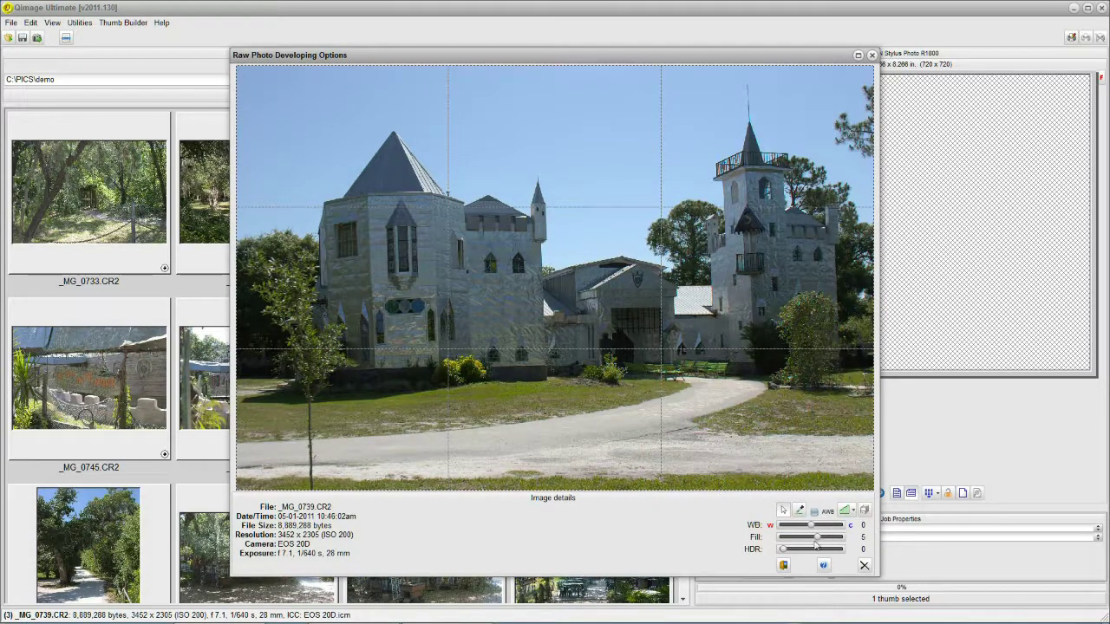
# Step: Drag the castle photo's Fill slider from 5 up to 10
pyautogui.moveTo(816, 538); pyautogui.dragTo(821, 538)
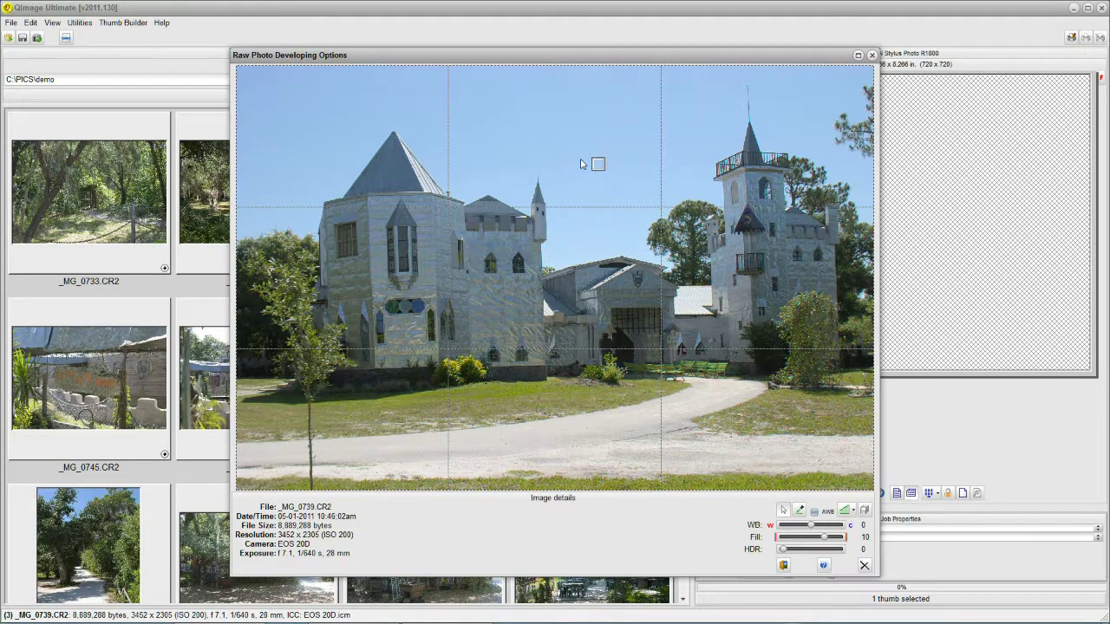
pyautogui.click(609, 180)
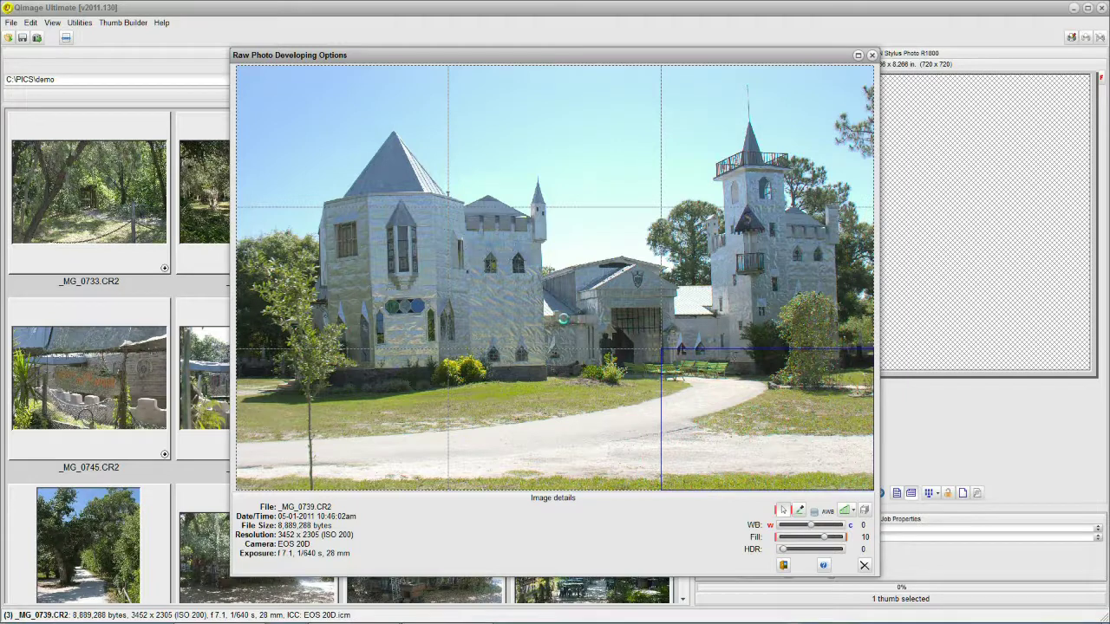
pyautogui.click(785, 511)
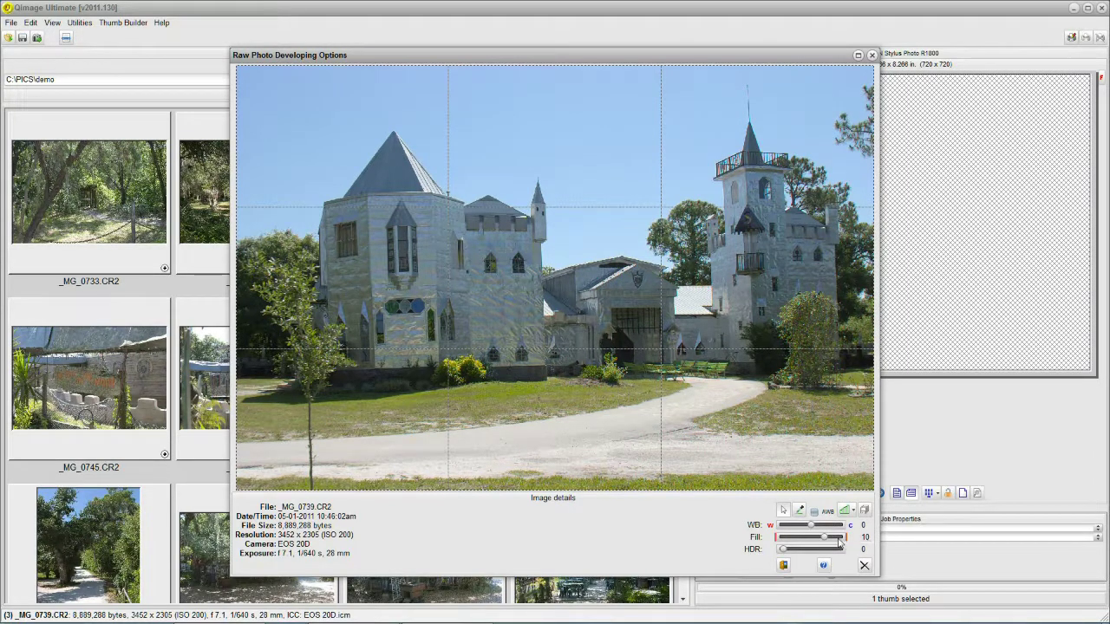
# Step: Set the castle photo's Fill back to 5 and close the raw developing dialog
pyautogui.moveTo(824, 538); pyautogui.dragTo(817, 538)
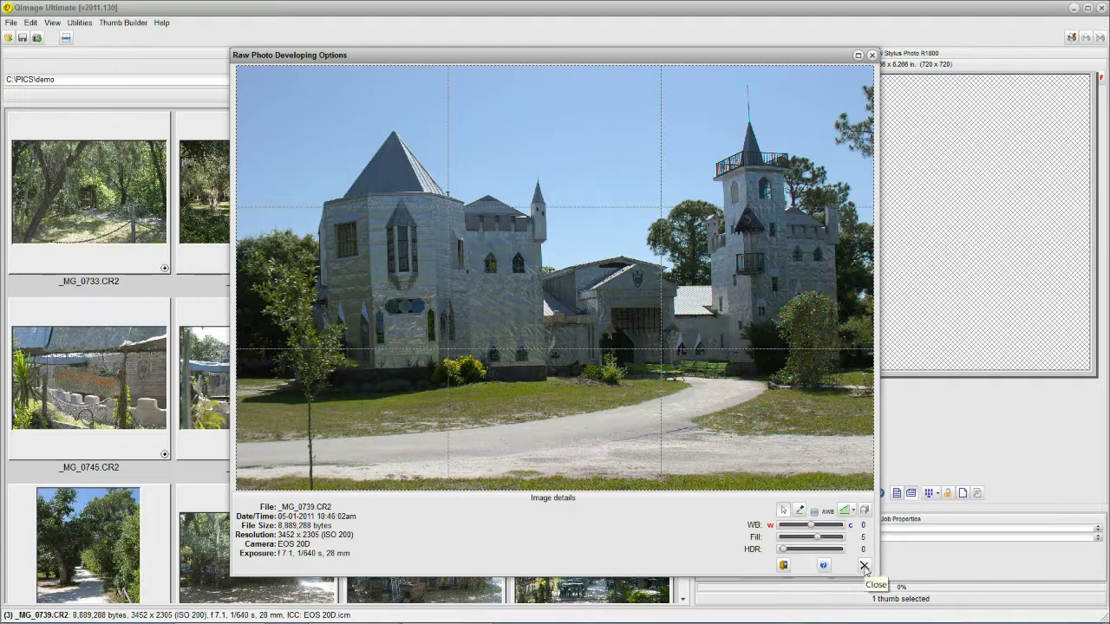
pyautogui.click(864, 566)
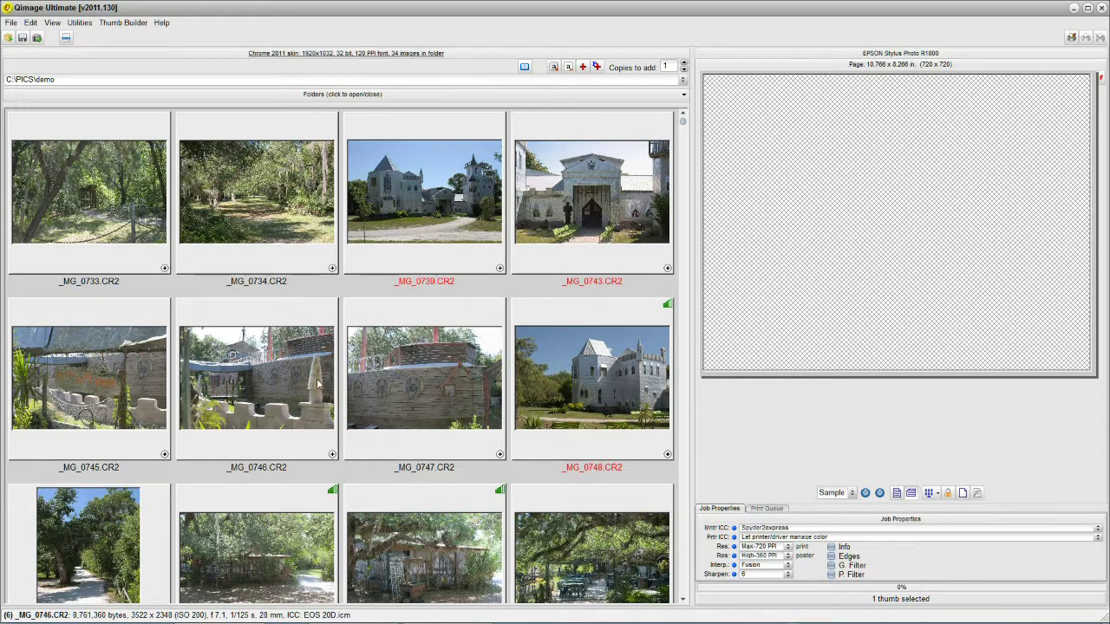
pyautogui.scroll(-6, 345, 420)
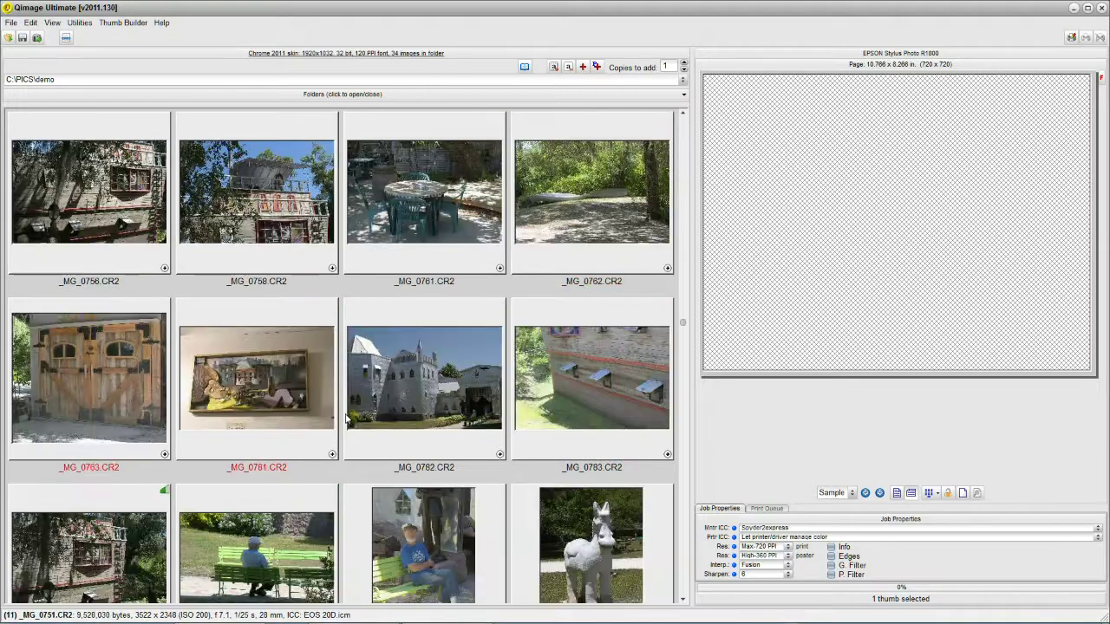
pyautogui.scroll(-2, 345, 420)
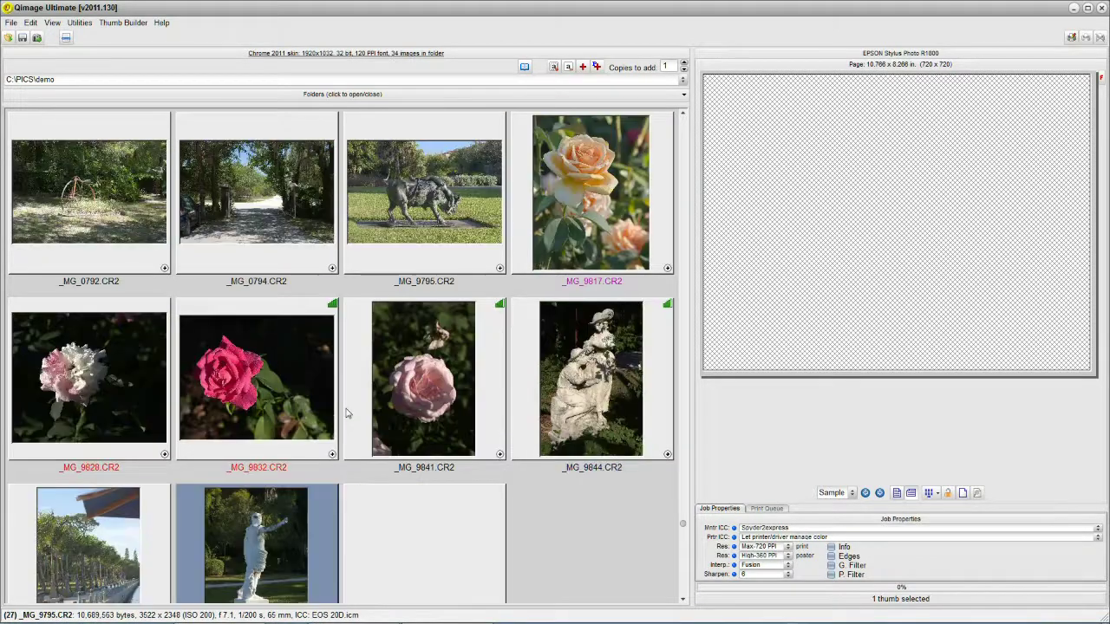
pyautogui.scroll(-2, 338, 423)
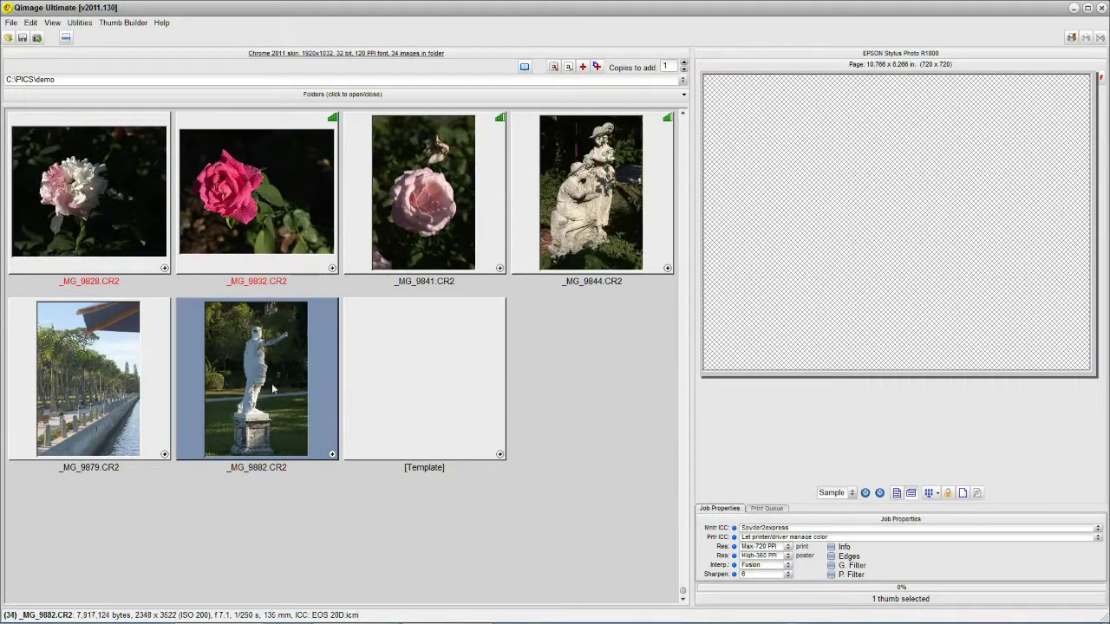
pyautogui.click(101, 385)
pyautogui.rightClick(102, 385)
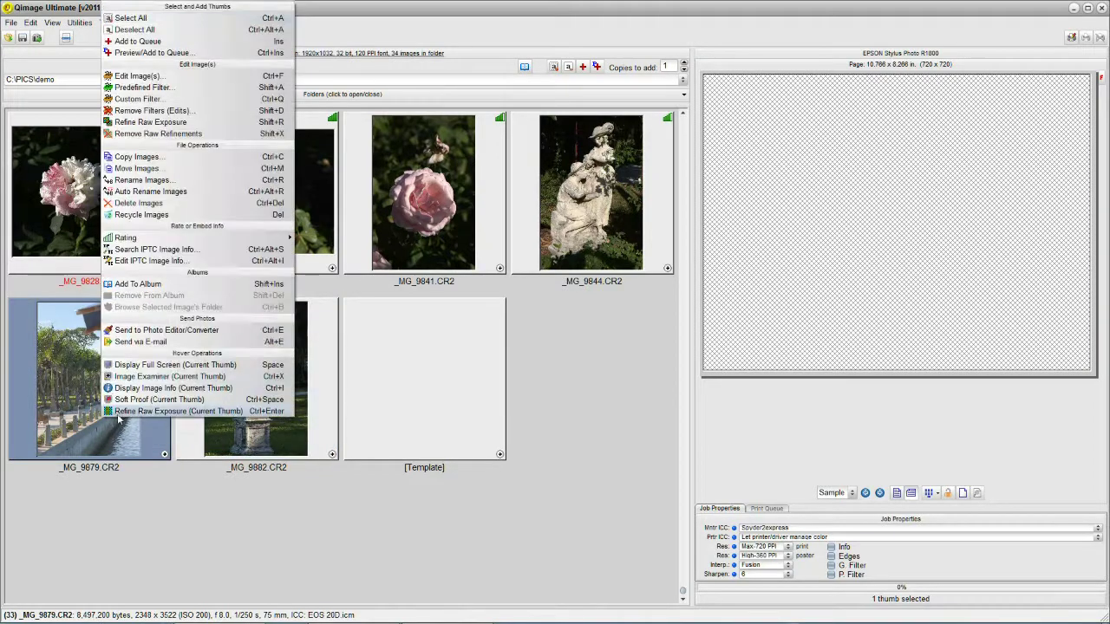
pyautogui.press('Escape')
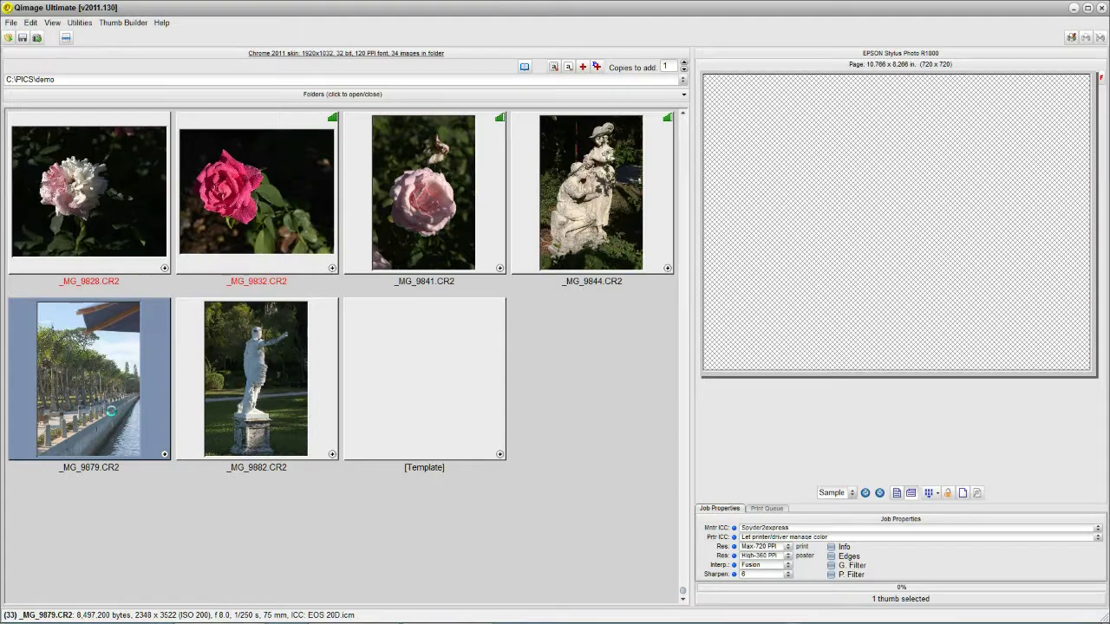
pyautogui.doubleClick(105, 403)
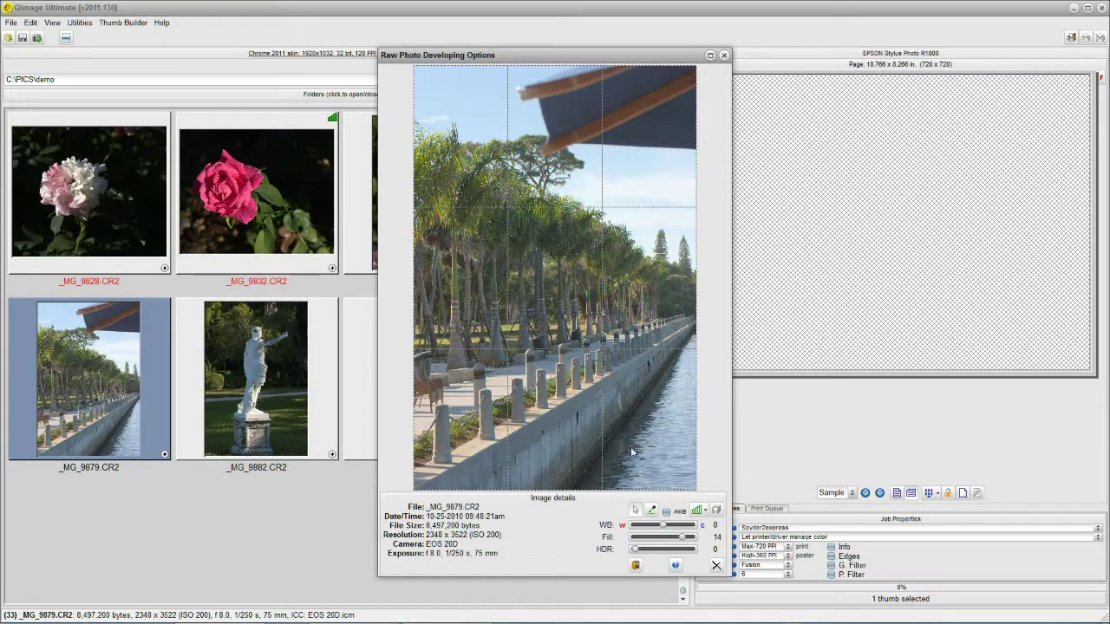
pyautogui.click(589, 449)
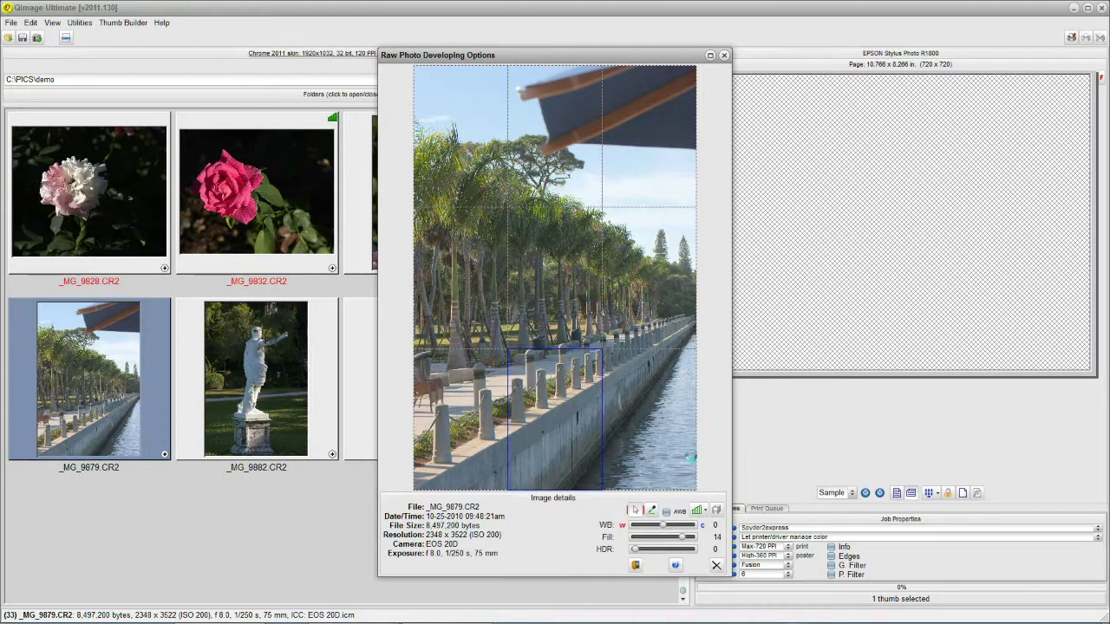
pyautogui.press('Left')
pyautogui.press('Left')
pyautogui.press('Left')
pyautogui.press('Left')
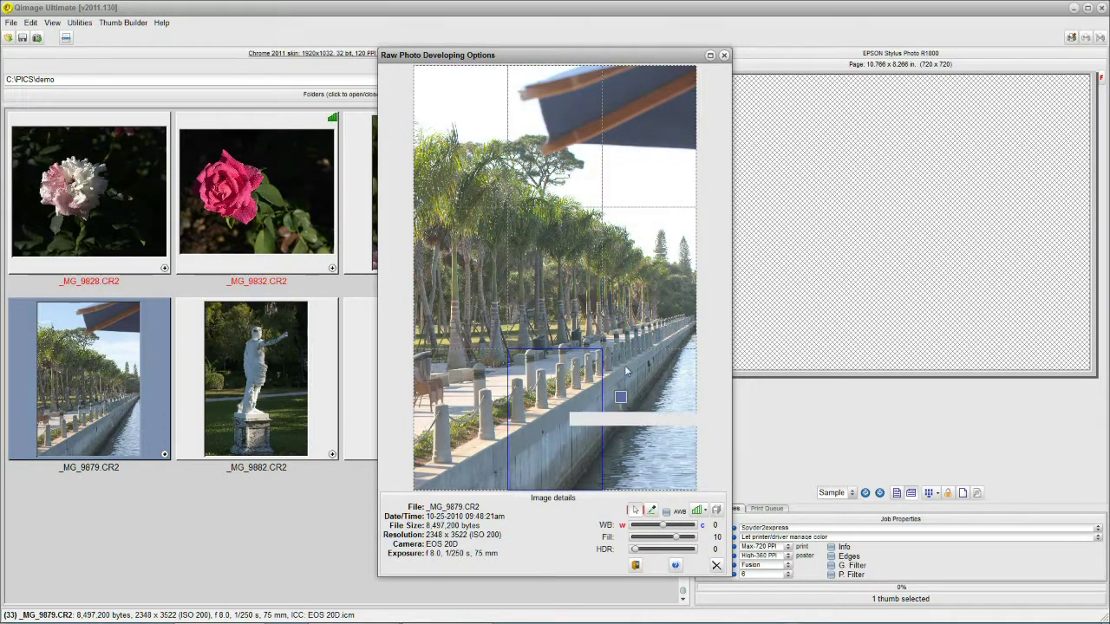
pyautogui.click(717, 566)
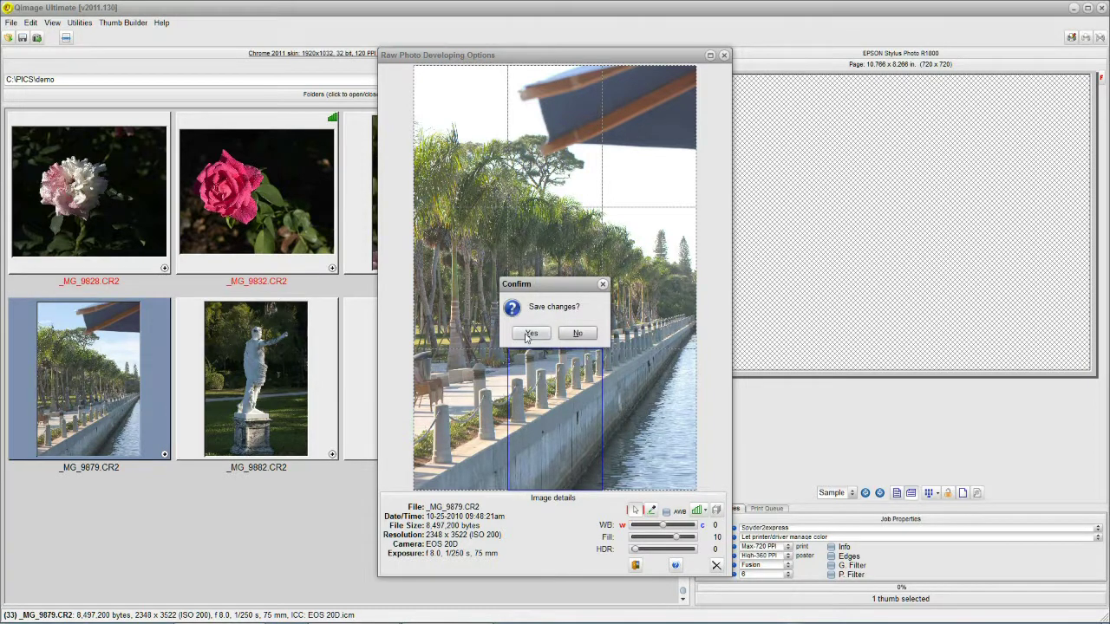
pyautogui.click(530, 334)
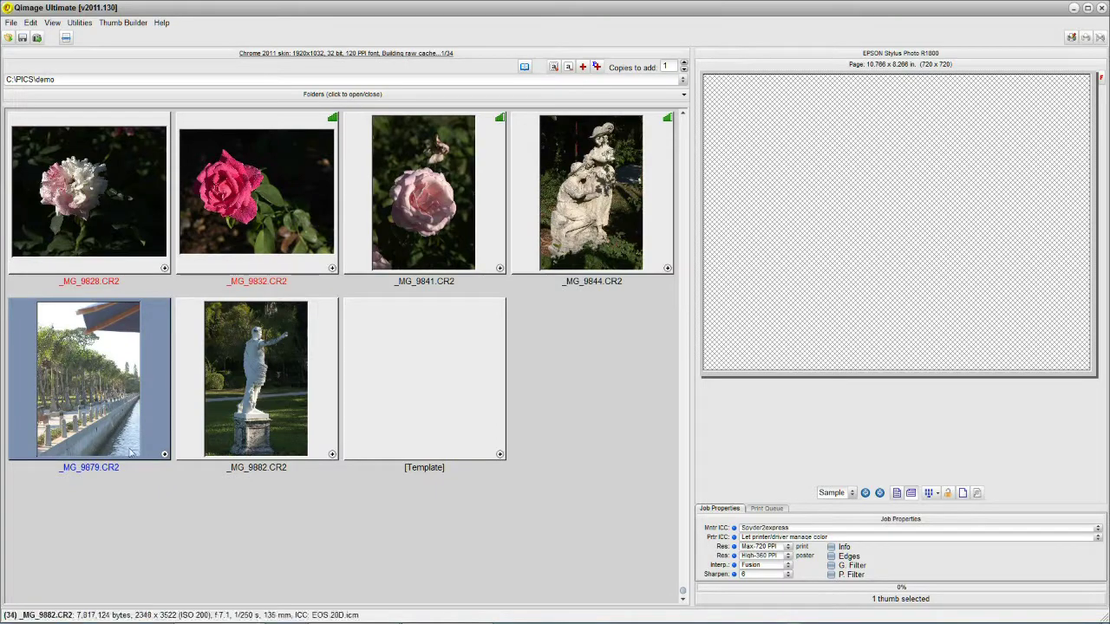
pyautogui.doubleClick(111, 414)
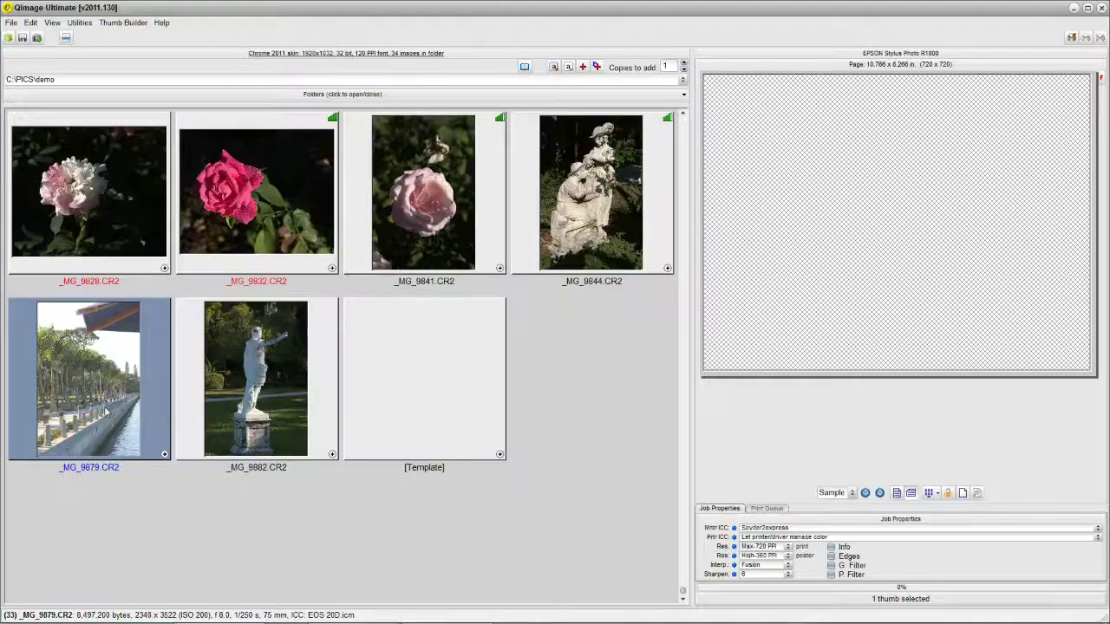
pyautogui.rightClick(63, 368)
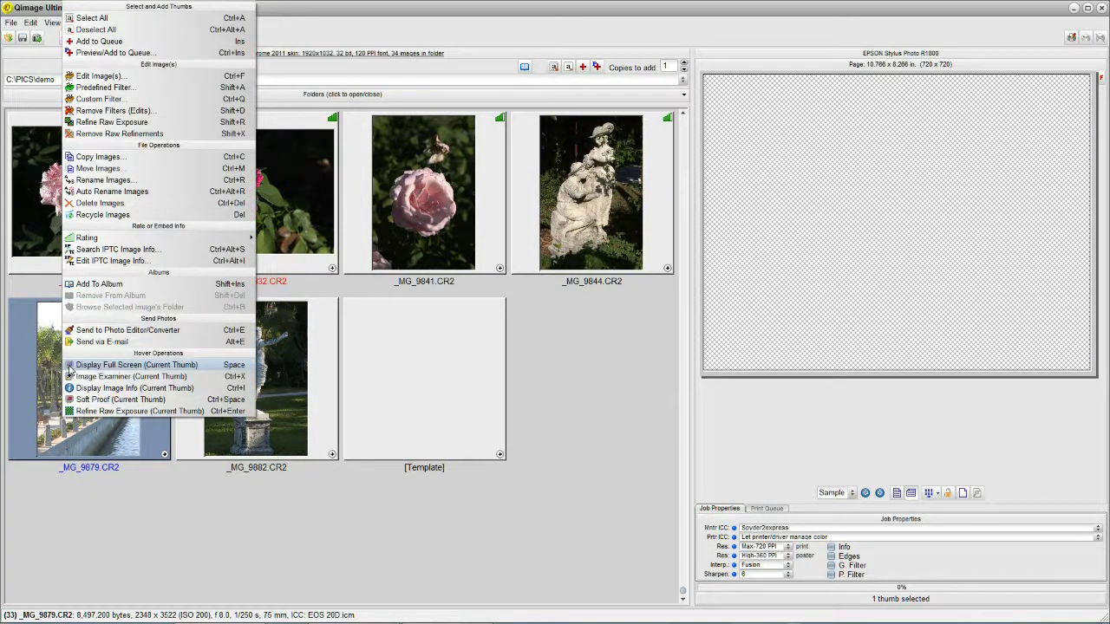
# Step: Remove _MG_9879's raw refinements and confirm reverting it to auto developing
pyautogui.click(148, 134)
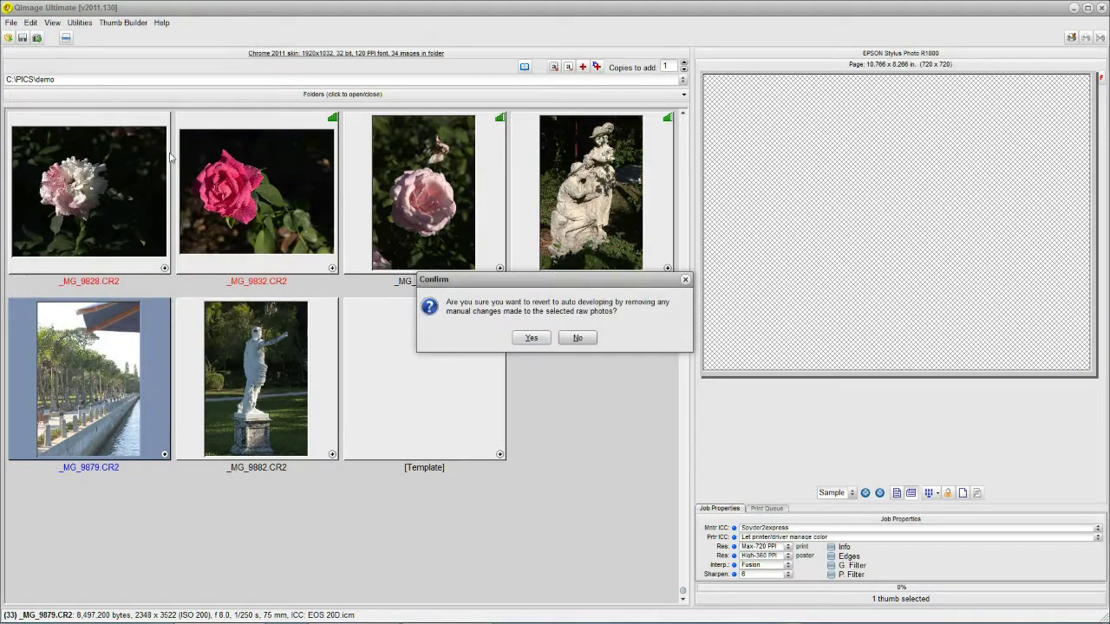
pyautogui.click(530, 338)
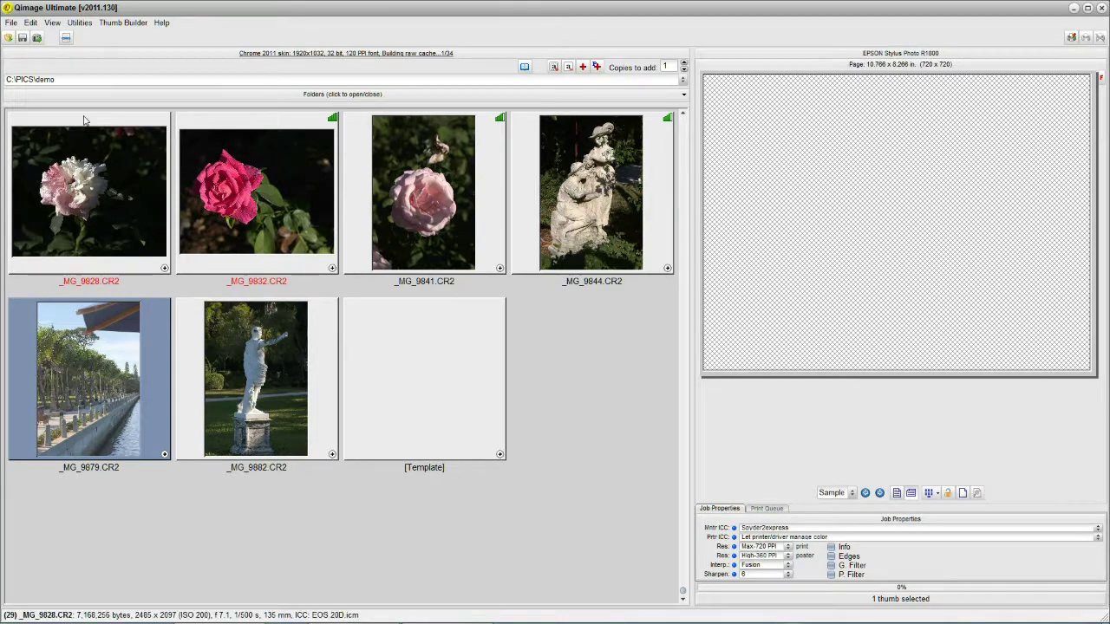
pyautogui.click(32, 23)
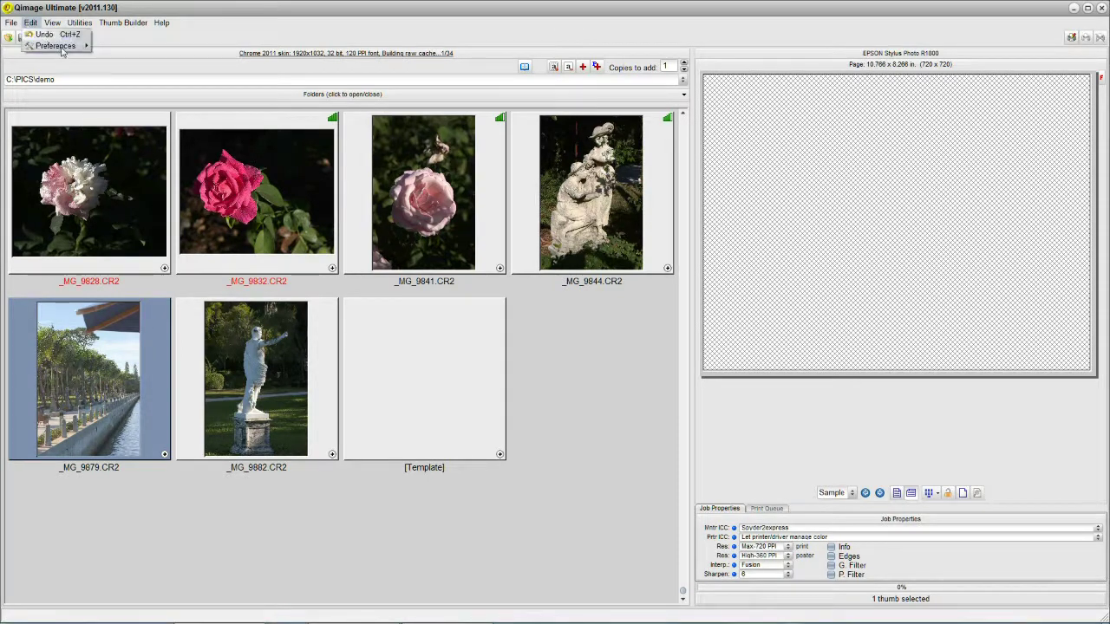
pyautogui.moveTo(63, 50)
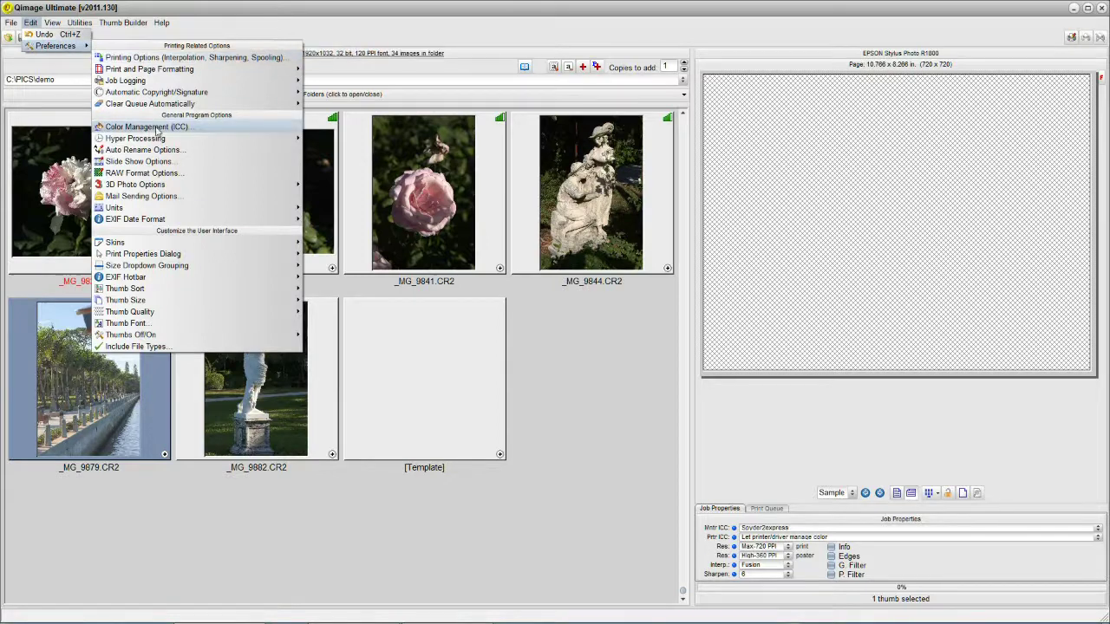
pyautogui.click(161, 173)
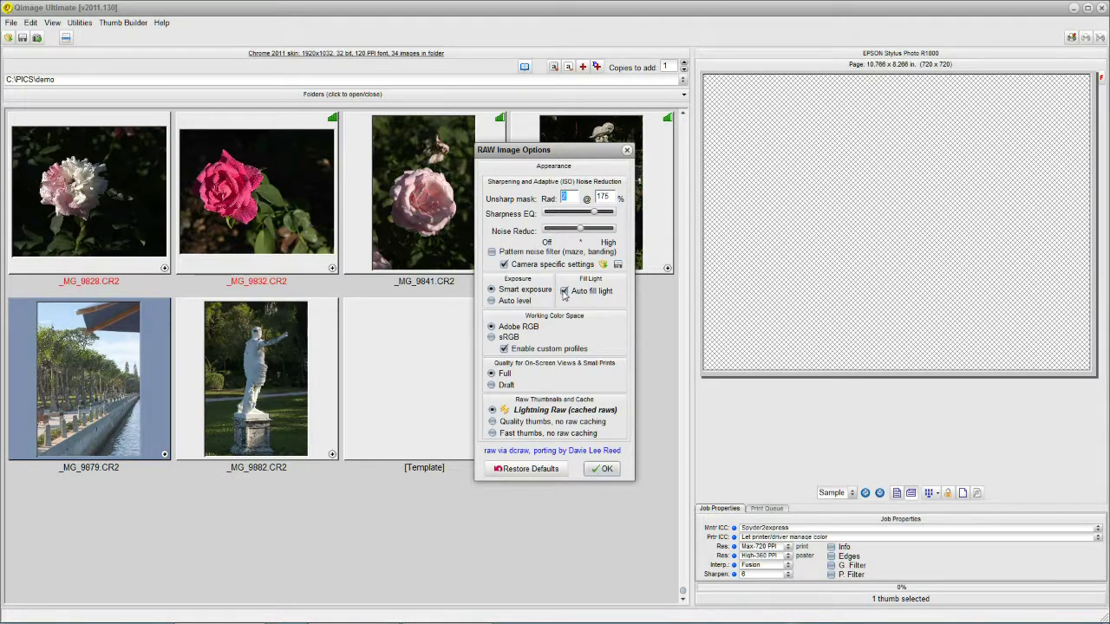
pyautogui.click(605, 469)
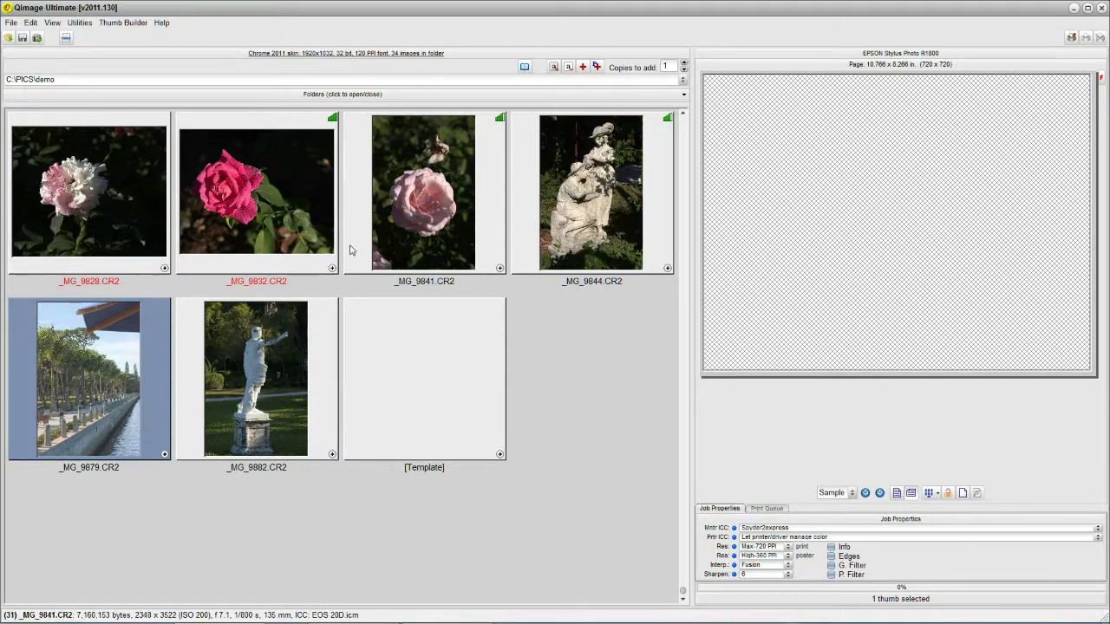
pyautogui.scroll(3, 353, 249)
# Step: Open raw exposure refinement for the _MG_0786 bench photo and lower Fill from 14 to -1
pyautogui.scroll(2, 353, 249)
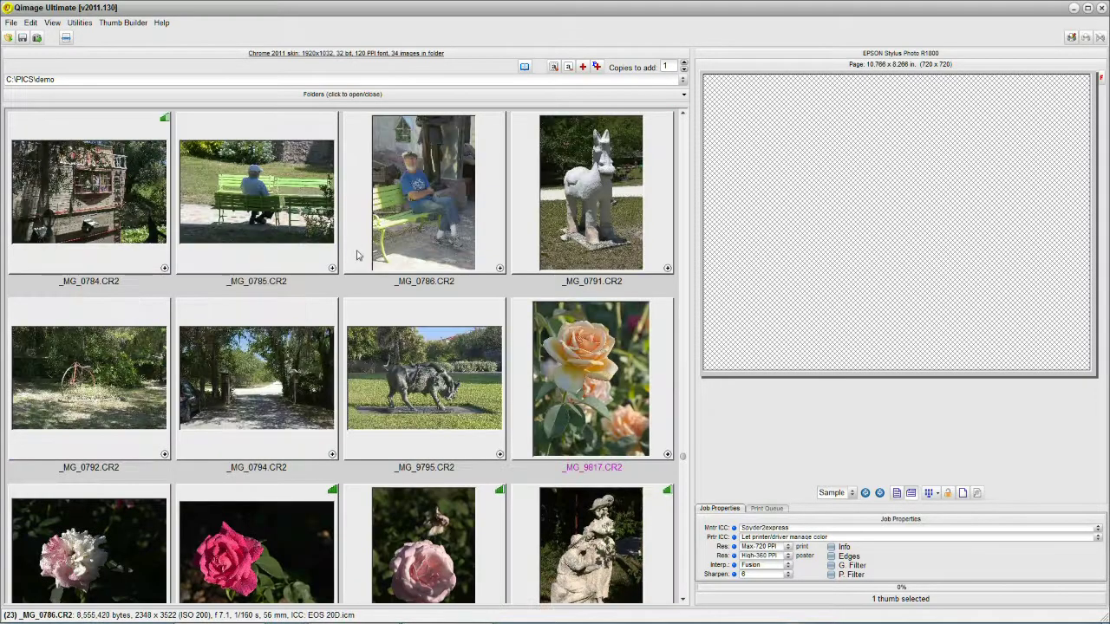
pyautogui.rightClick(417, 217)
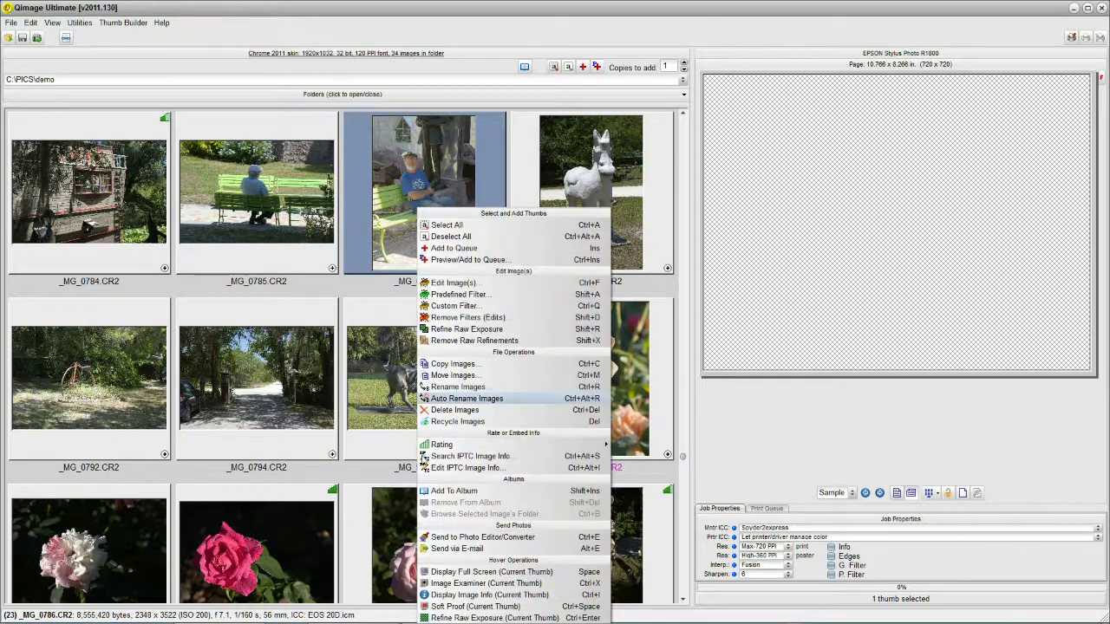
pyautogui.click(451, 617)
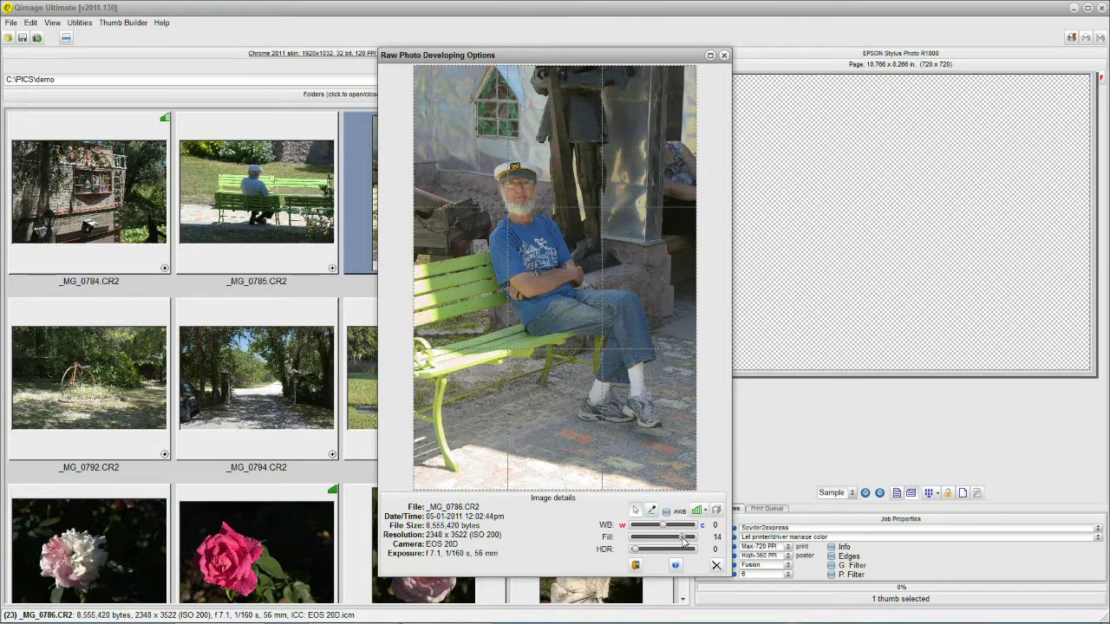
pyautogui.moveTo(683, 539); pyautogui.dragTo(661, 541)
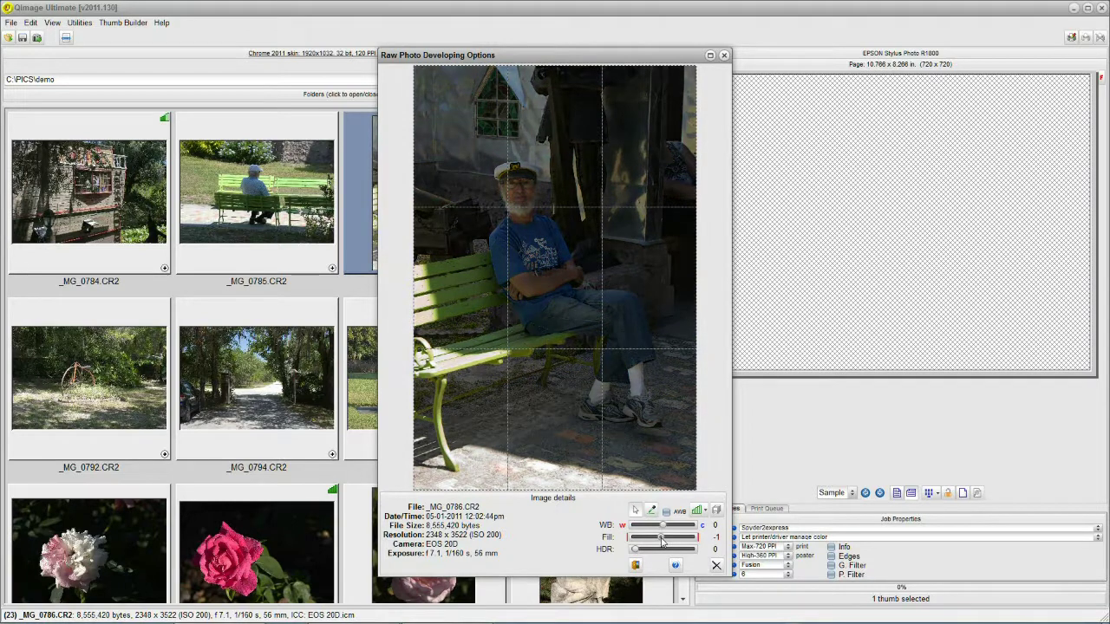
# Step: Drop _MG_0786's Fill to 0 and save the change when closing the raw window
pyautogui.moveTo(662, 542); pyautogui.dragTo(663, 542)
pyautogui.click(716, 566)
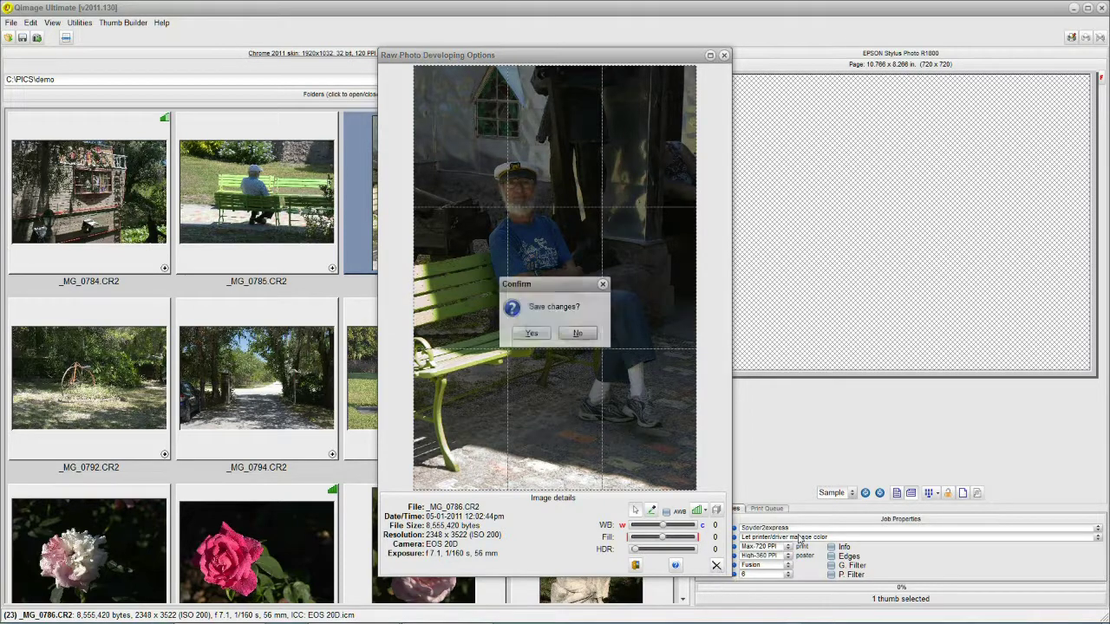
pyautogui.click(532, 334)
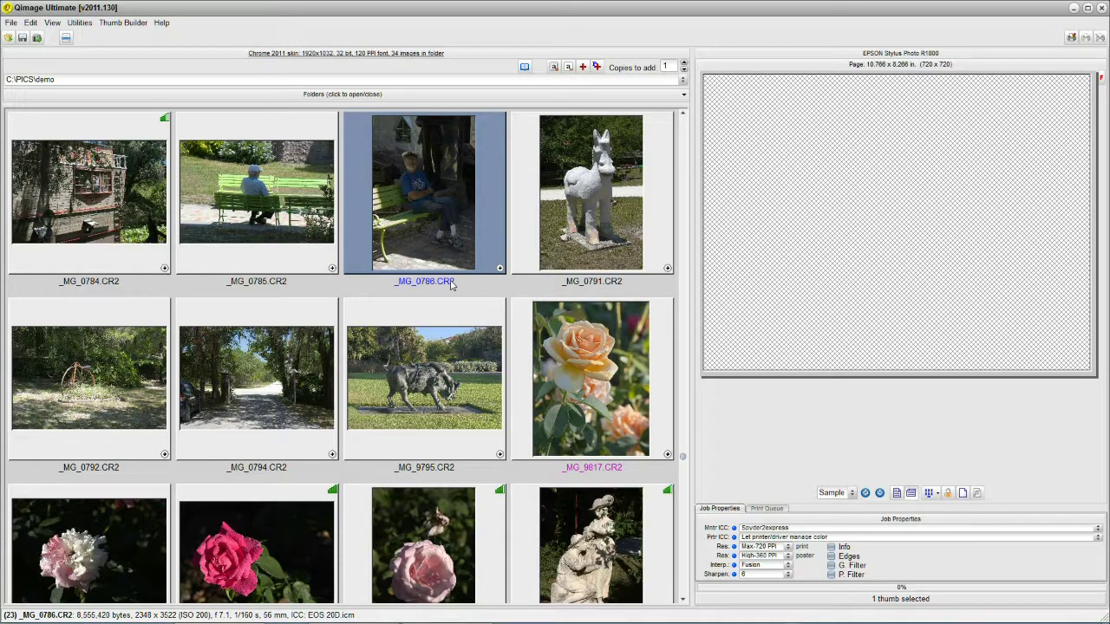
# Step: Reopen Refine Raw Exposure (Current Thumb) for _MG_0786 and set Fill back to 14
pyautogui.rightClick(428, 203)
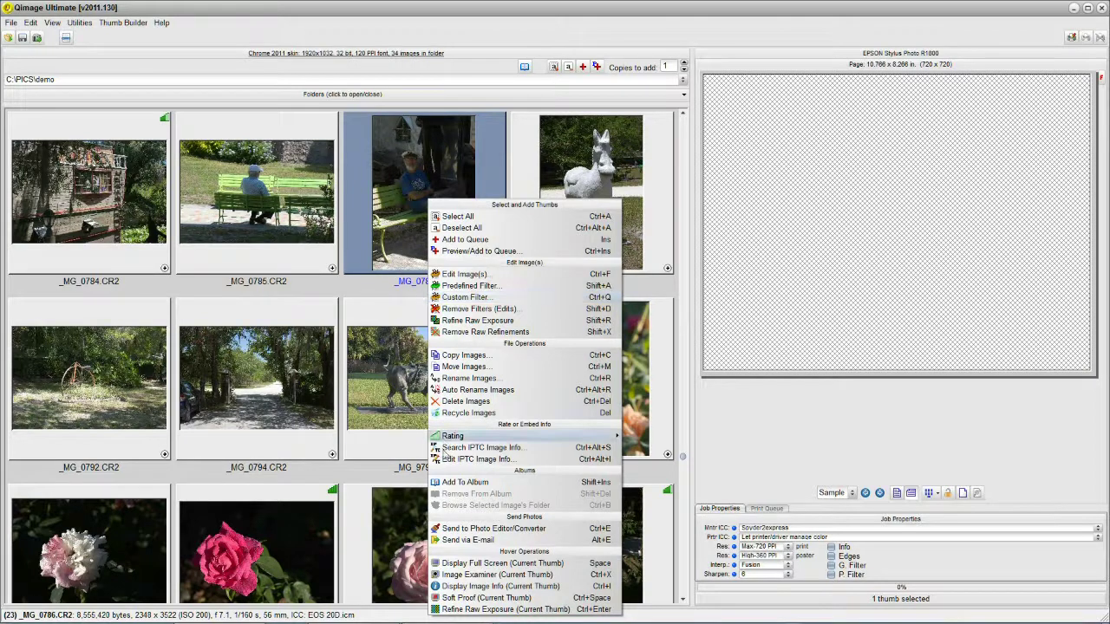
pyautogui.click(477, 609)
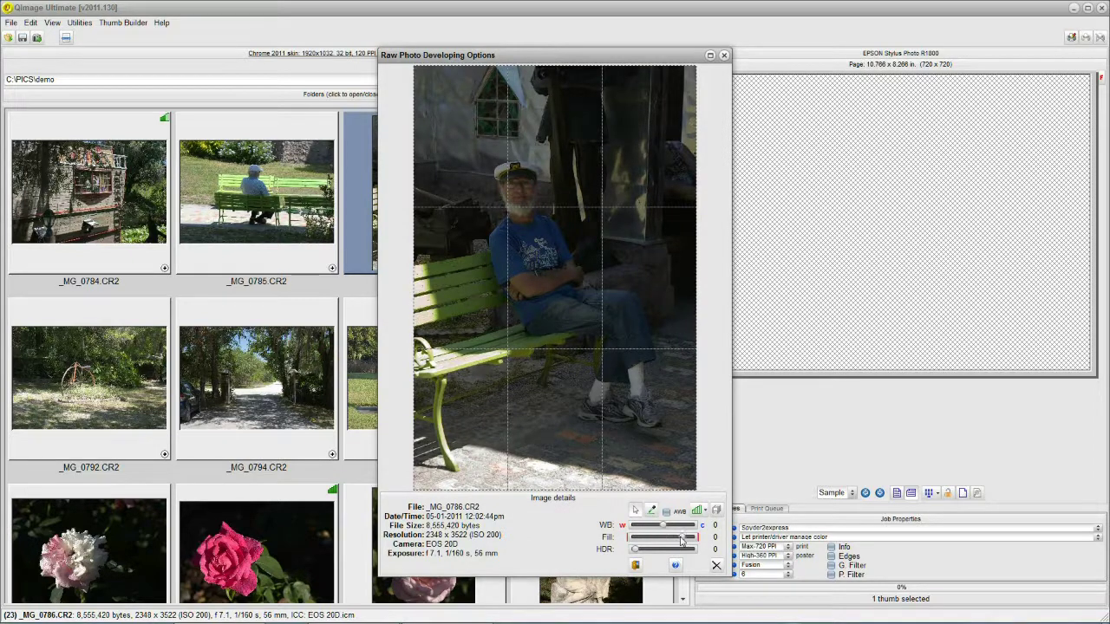
pyautogui.click(682, 537)
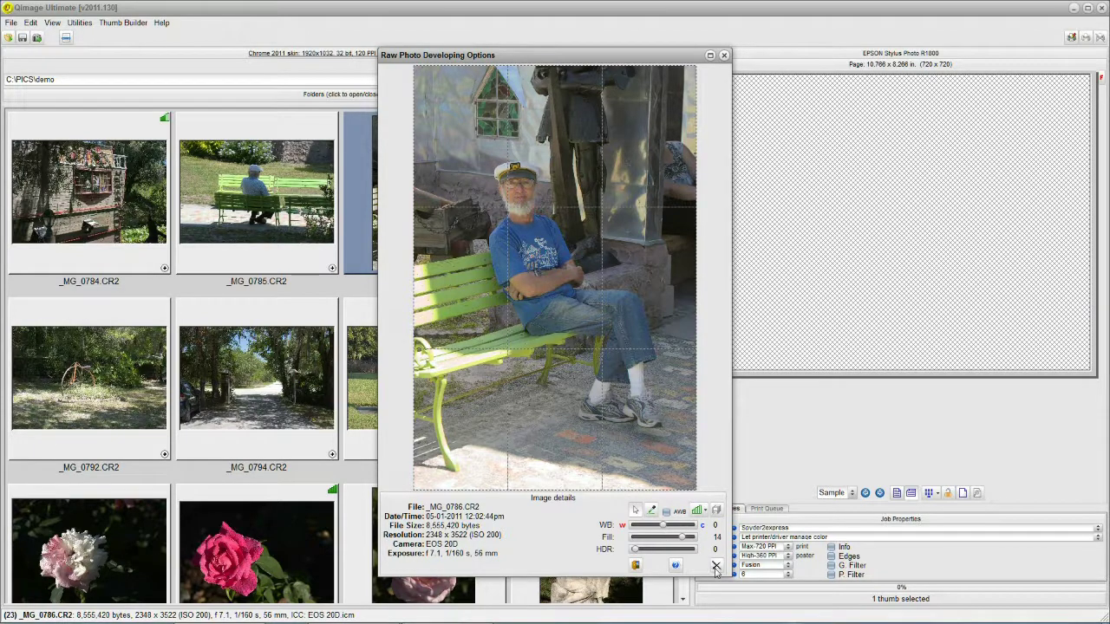
pyautogui.click(717, 569)
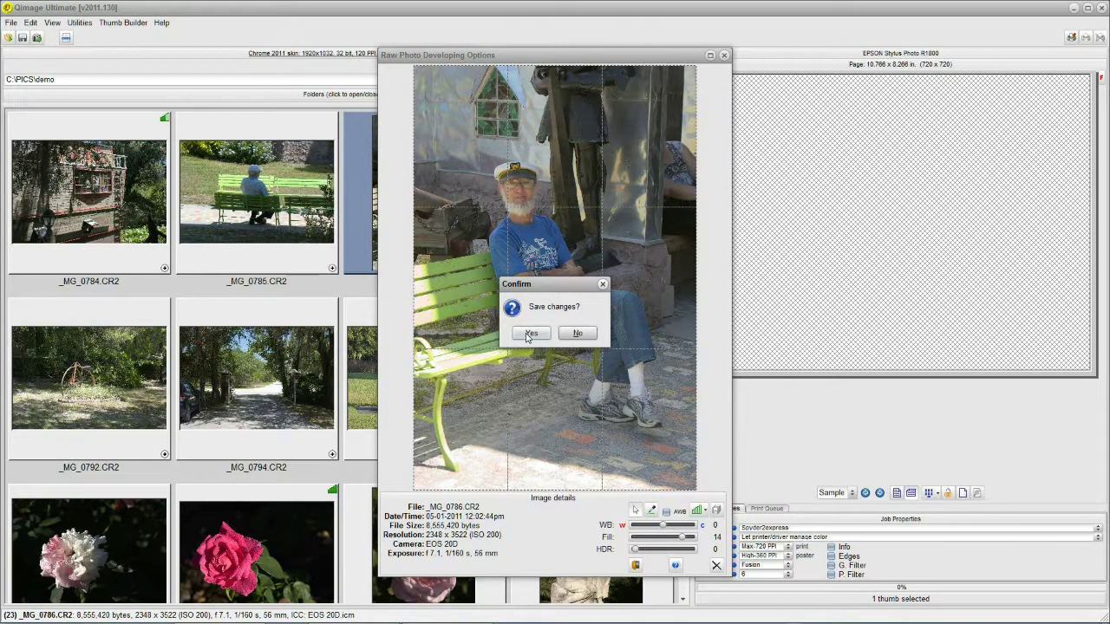
# Step: Save _MG_0786 with Fill 14 and scroll up to the castle thumbnails _MG_0745–_MG_0752
pyautogui.click(530, 334)
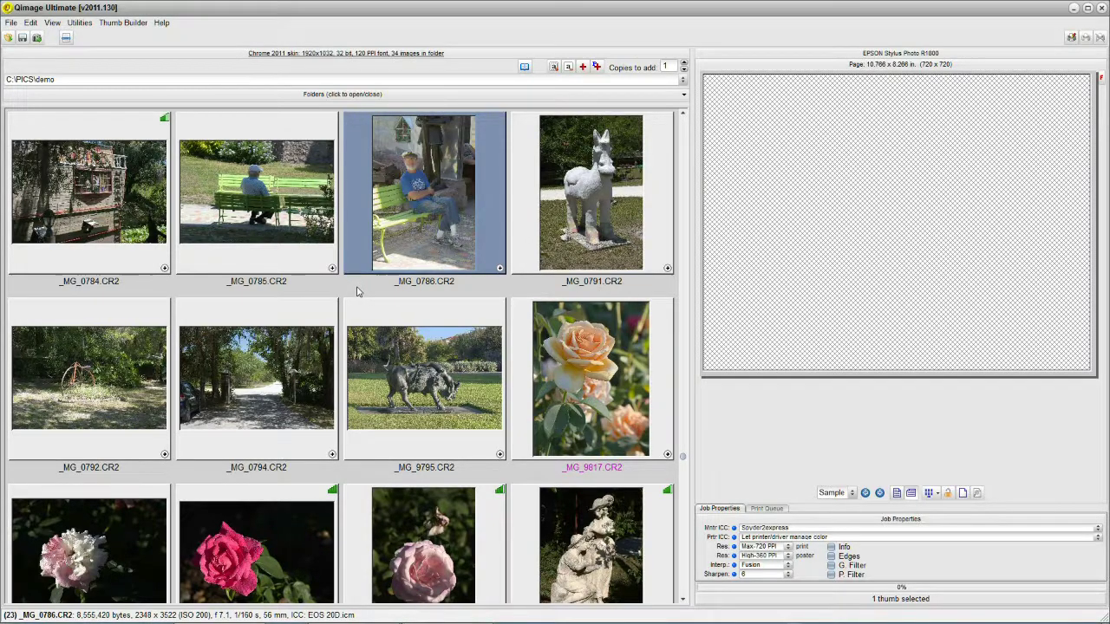
pyautogui.scroll(3, 360, 290)
pyautogui.scroll(2, 364, 286)
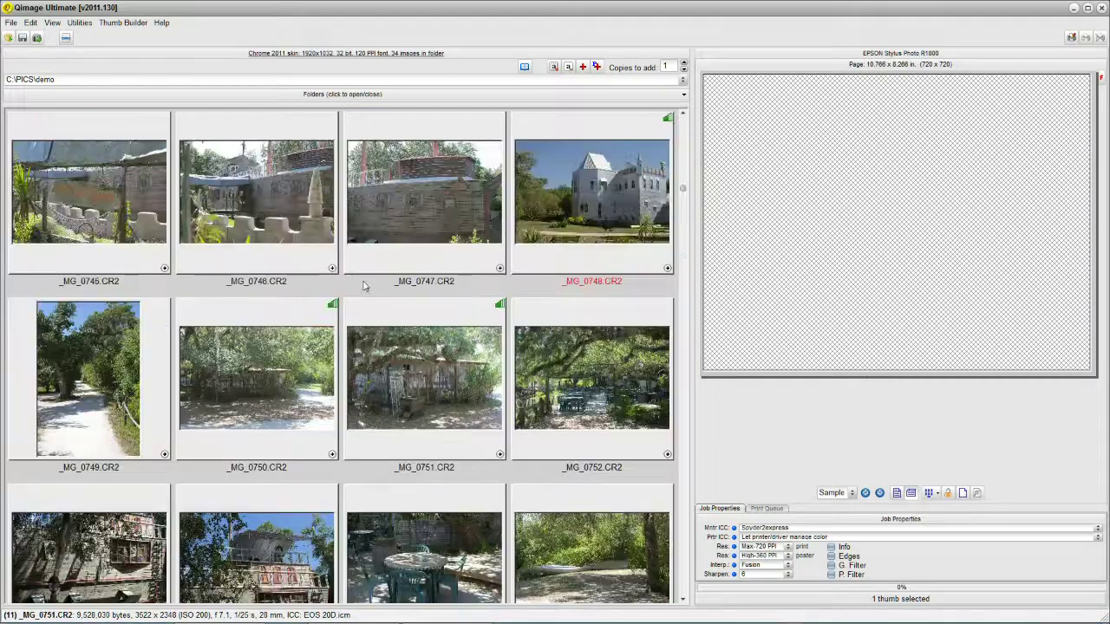